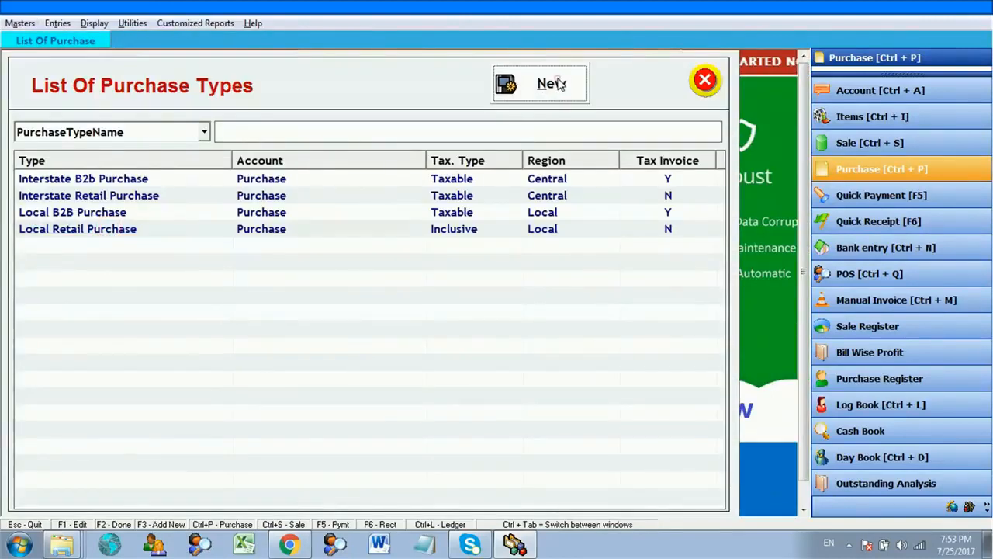
- Start a new purchase type named 'Unregistered Dealer Purchase From Local', taxed as Purchases From Unregistered Dealers
click(561, 80)
text(U)
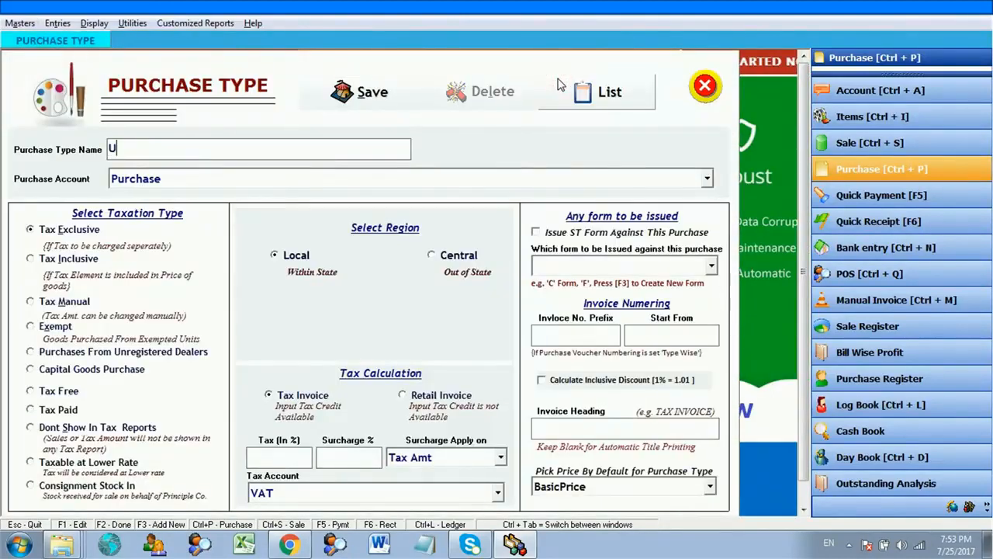
text(nregistered)
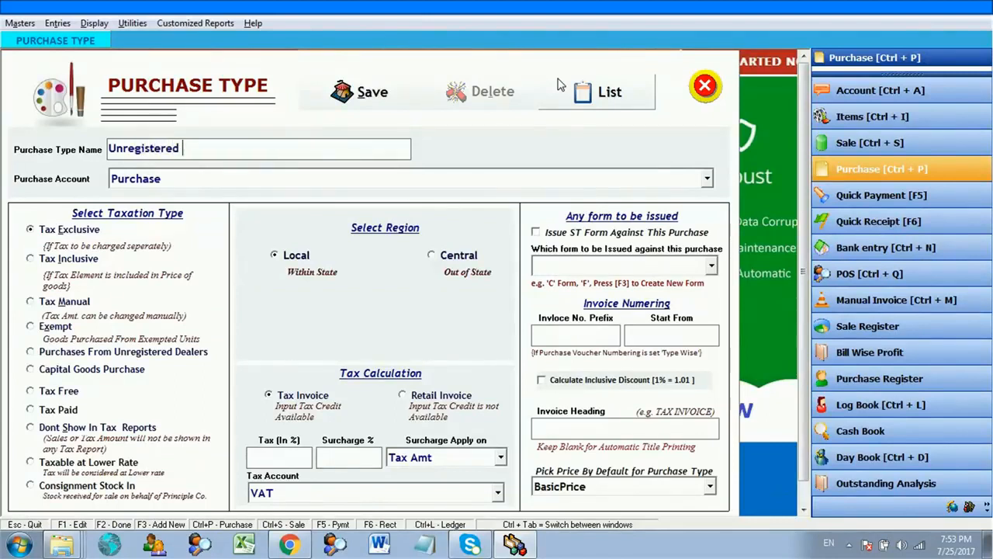
text( Dealer )
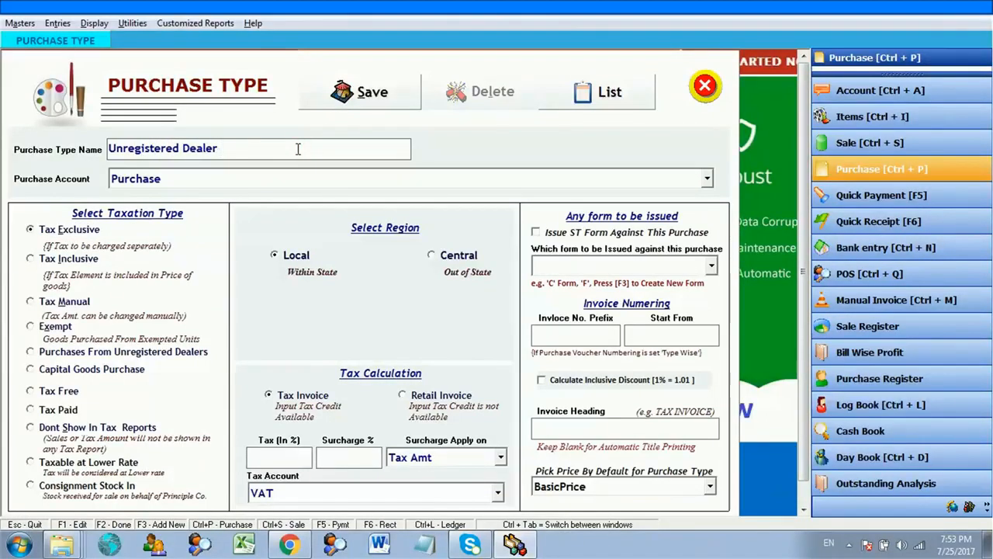
text(Purchase From Local)
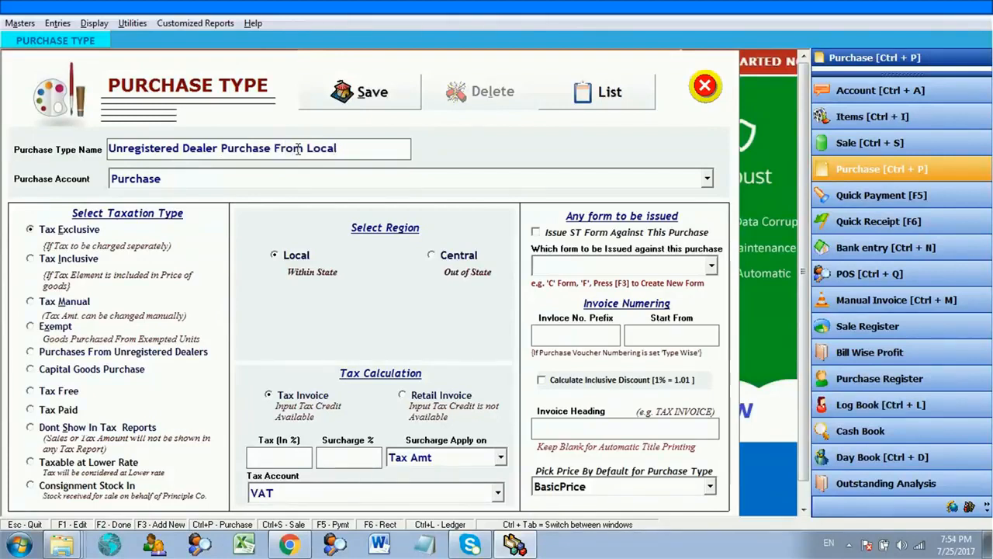
click(145, 353)
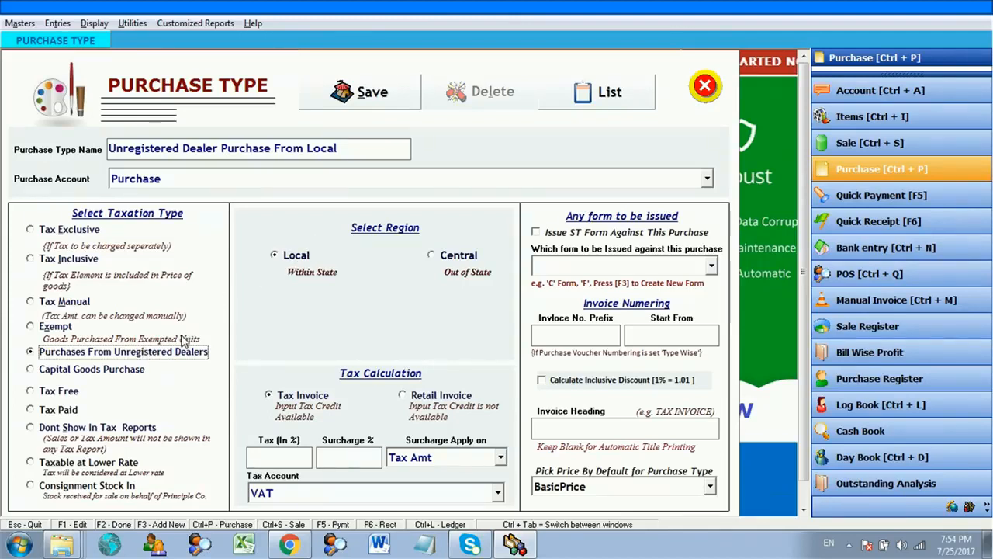
- Keep Purchase as the purchase account and switch the region to Central
click(238, 180)
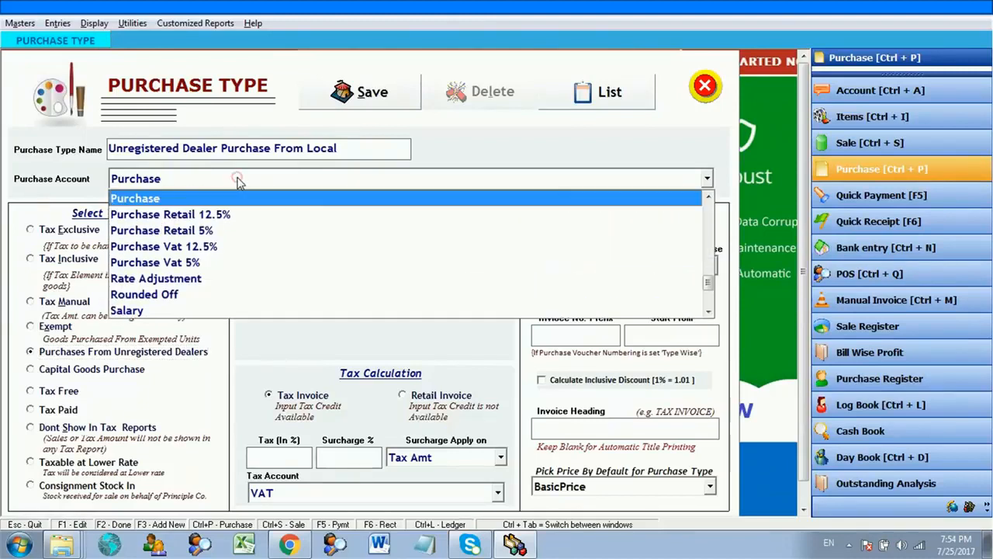
click(149, 200)
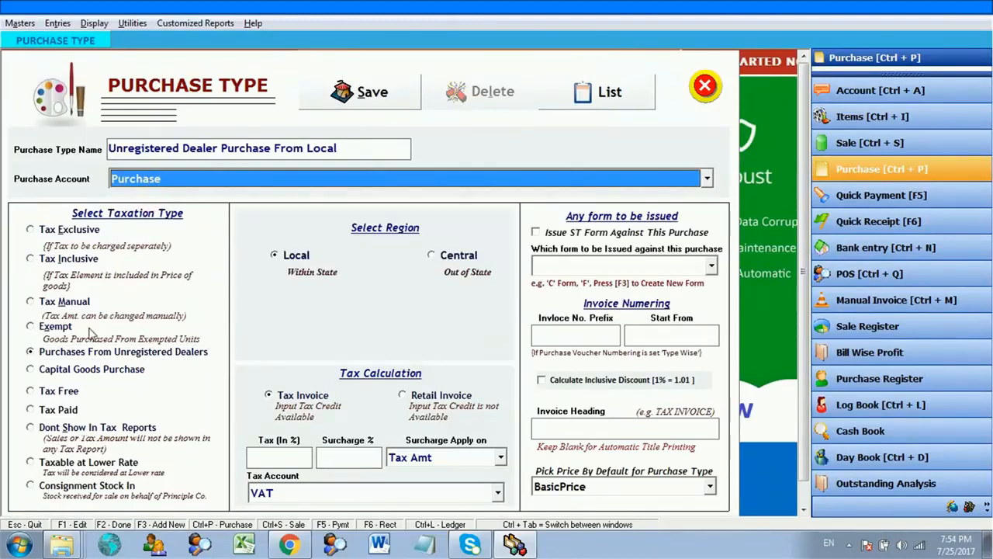
click(106, 352)
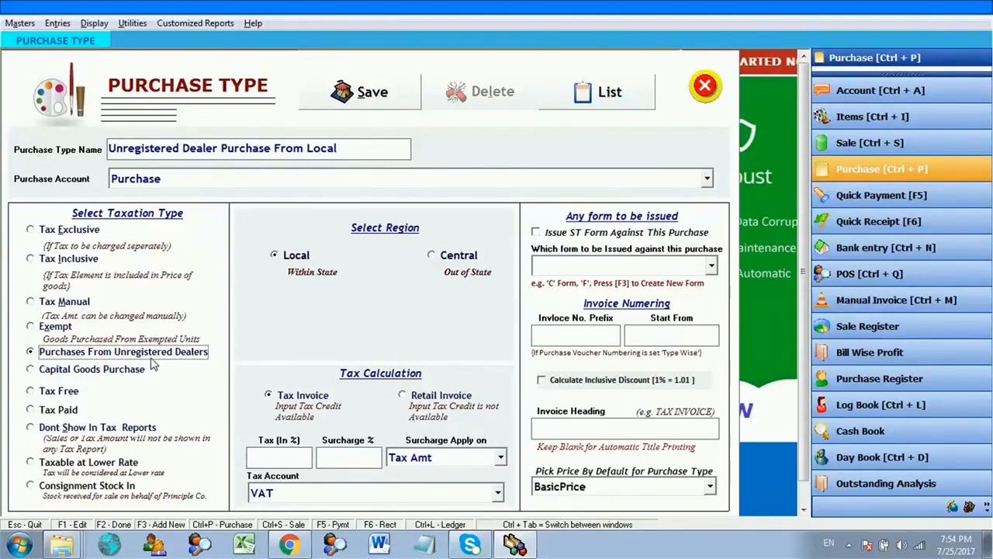
click(307, 258)
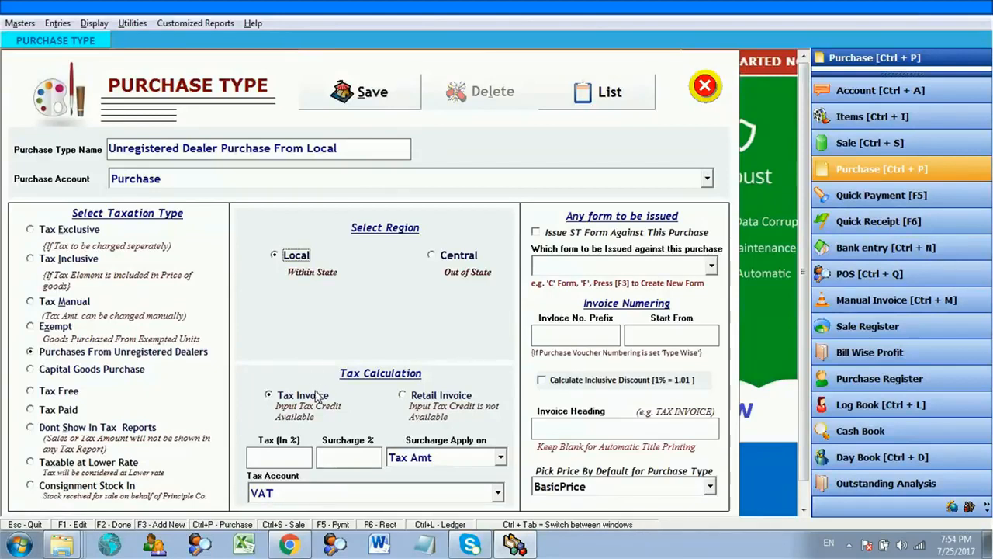
click(466, 253)
- Set the region back to Local and check Tax Invoice under Tax Calculation
click(301, 263)
click(304, 393)
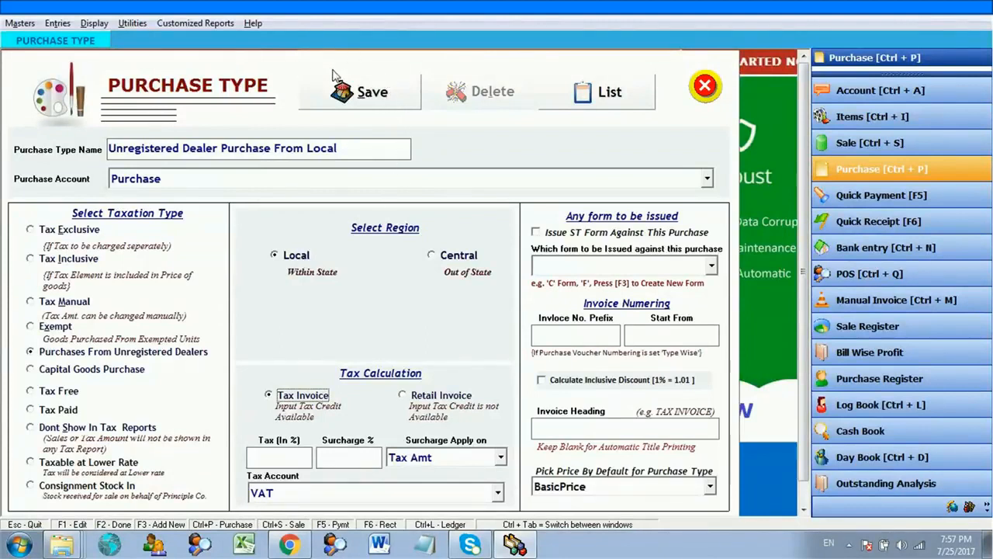
- Save the new purchase type, dismiss the confirmation and close the form
click(357, 91)
key(Return)
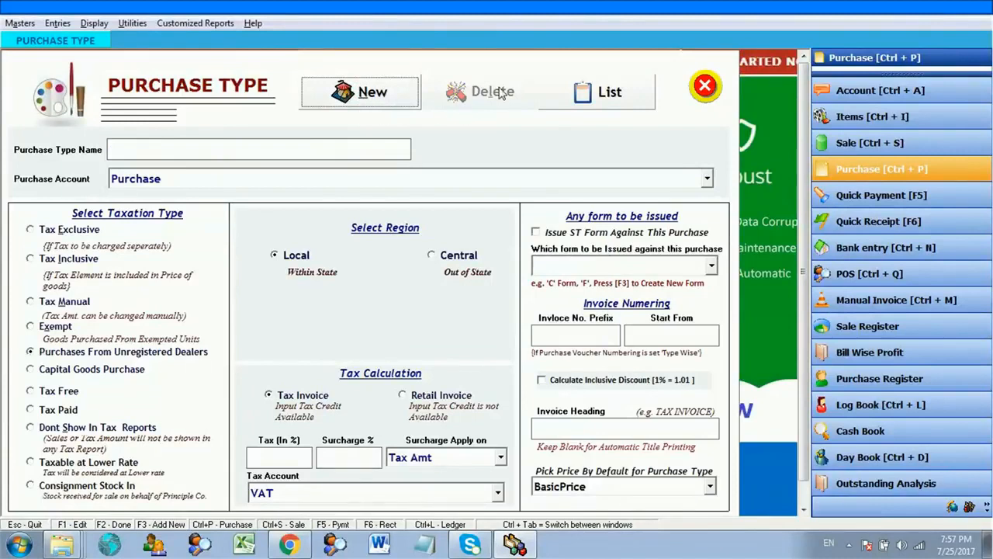
click(702, 87)
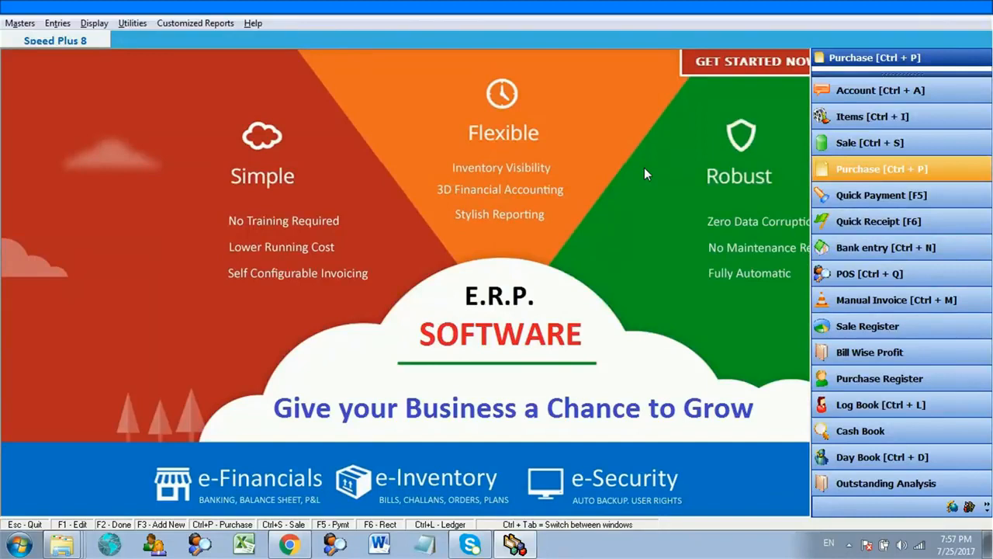
- Start a new Credit purchase bill dated 25-07-2017 and bring up Create Account for the party
click(838, 171)
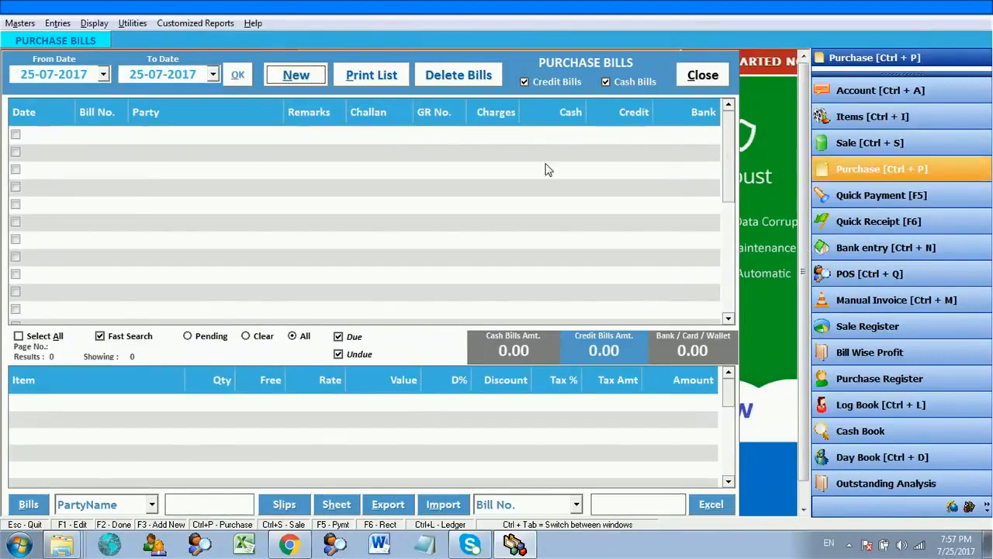
click(291, 78)
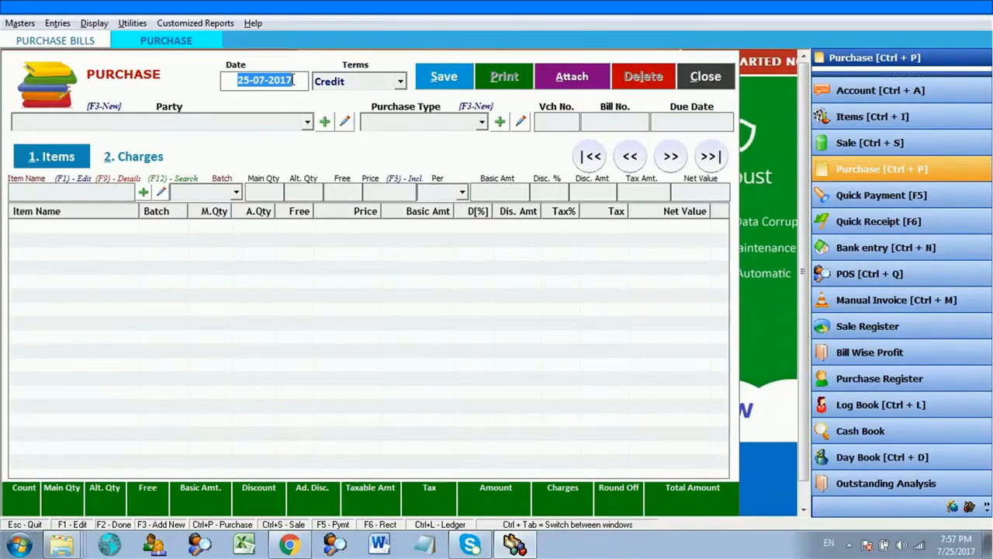
key(Return)
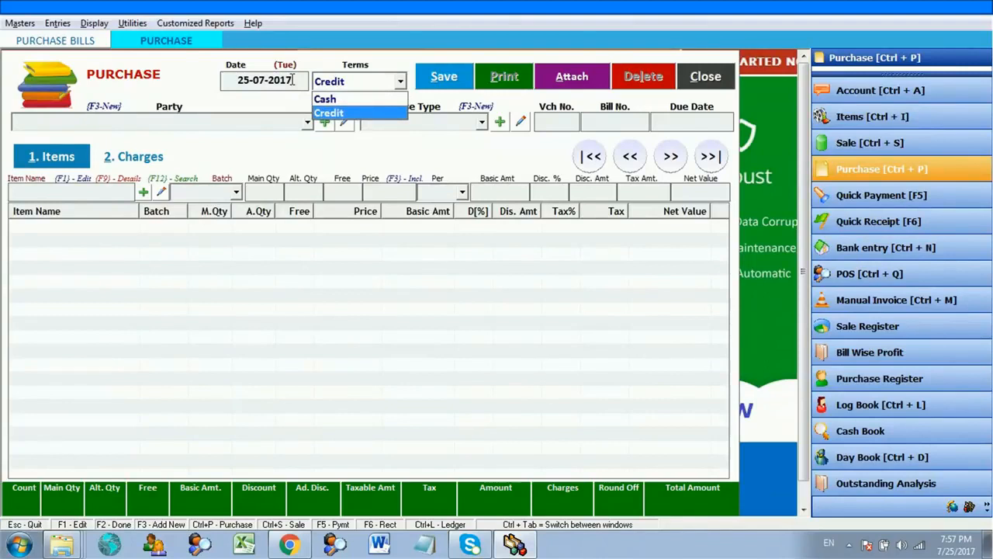
key(Return)
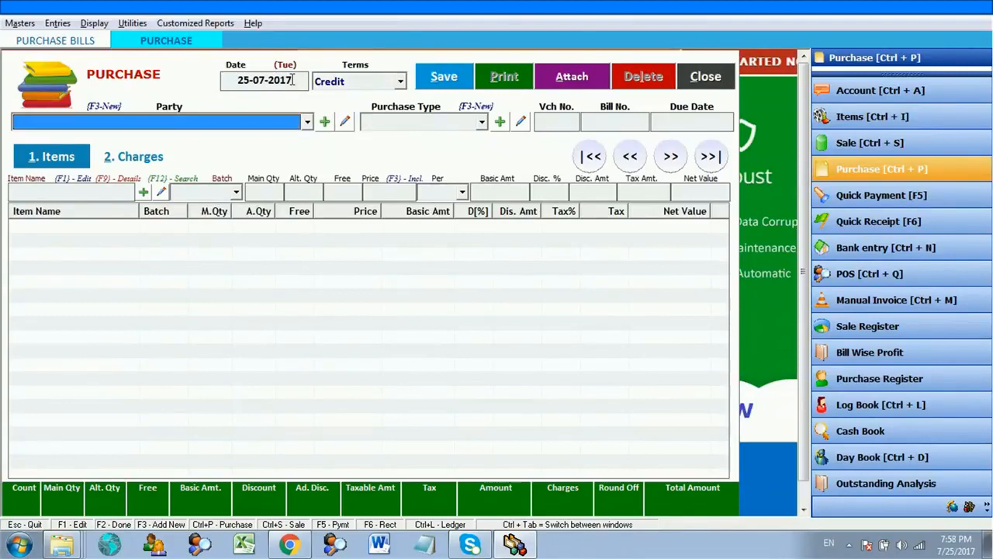
key(F3)
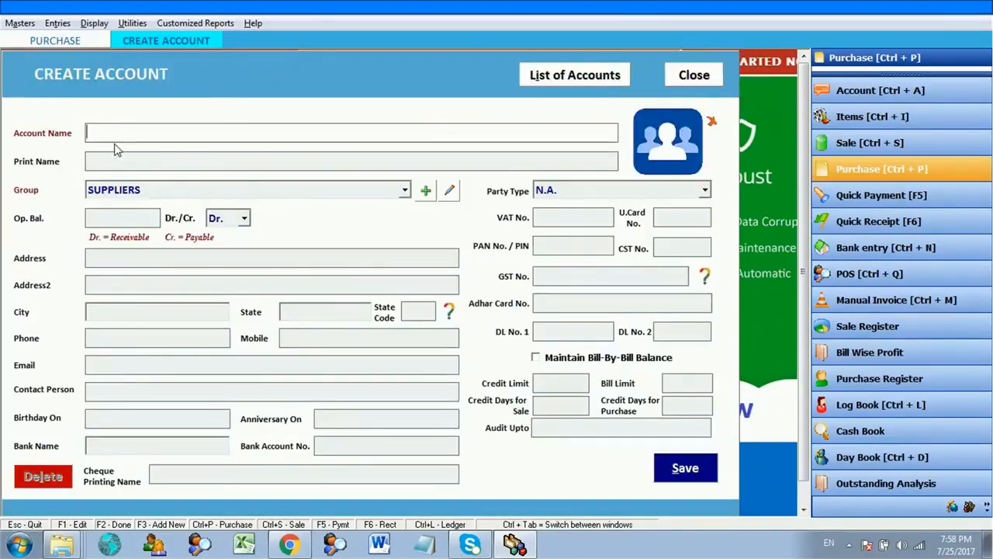
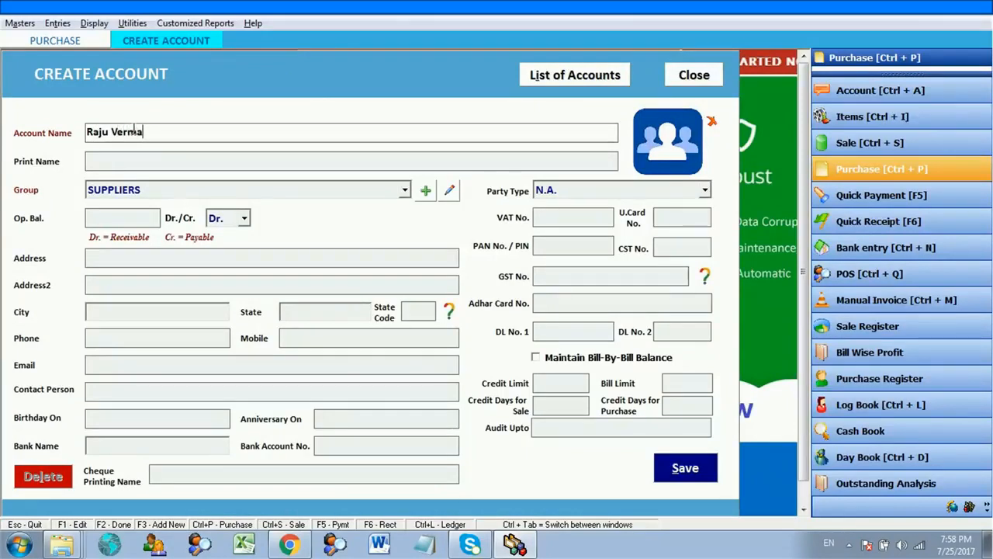
- Enter the supplier's name in the SUPPLIERS group and fill in a mobile number
key(Return)
key(Return)
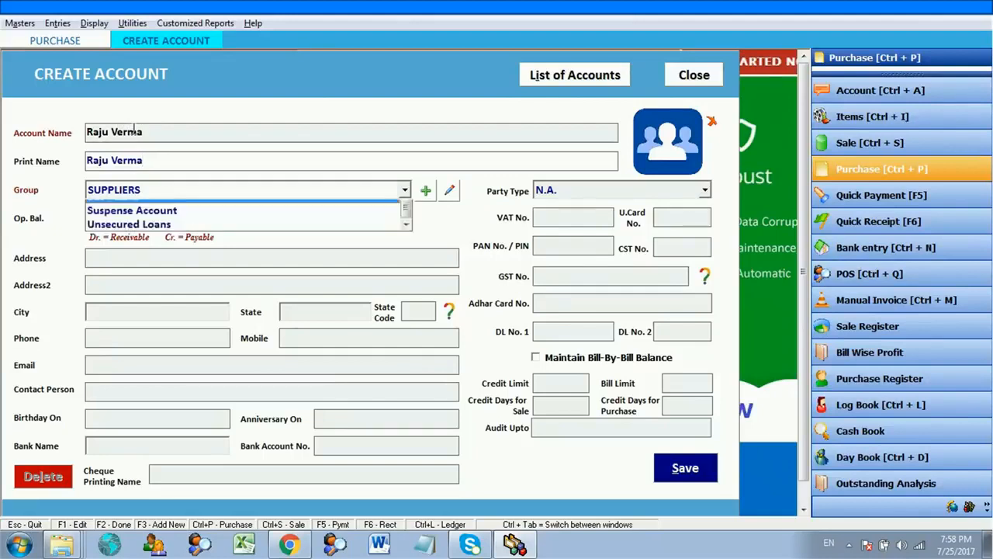
key(Return)
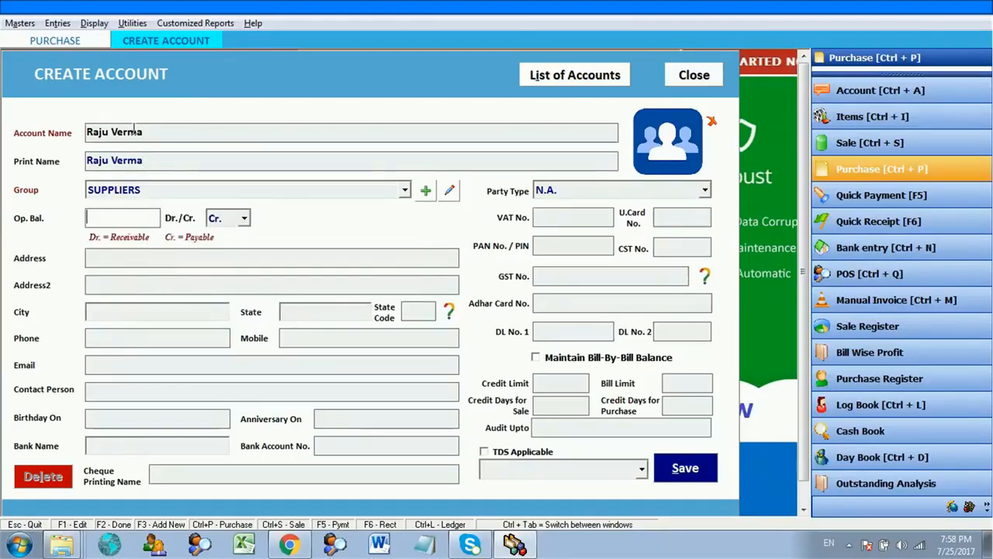
key(Return)
key(Return)
key(Return)
key(Return)
key(Return)
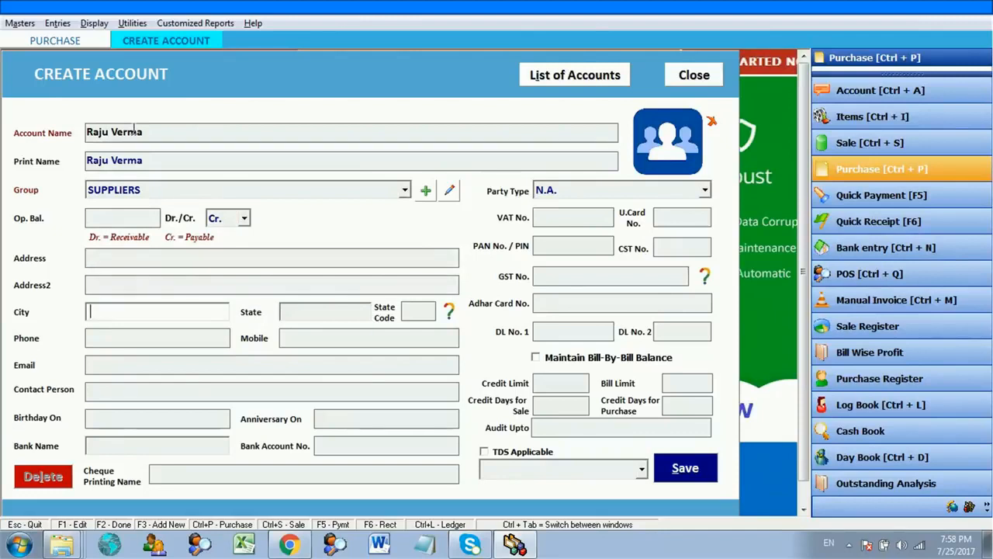
key(Return)
key(Return)
key(Return)
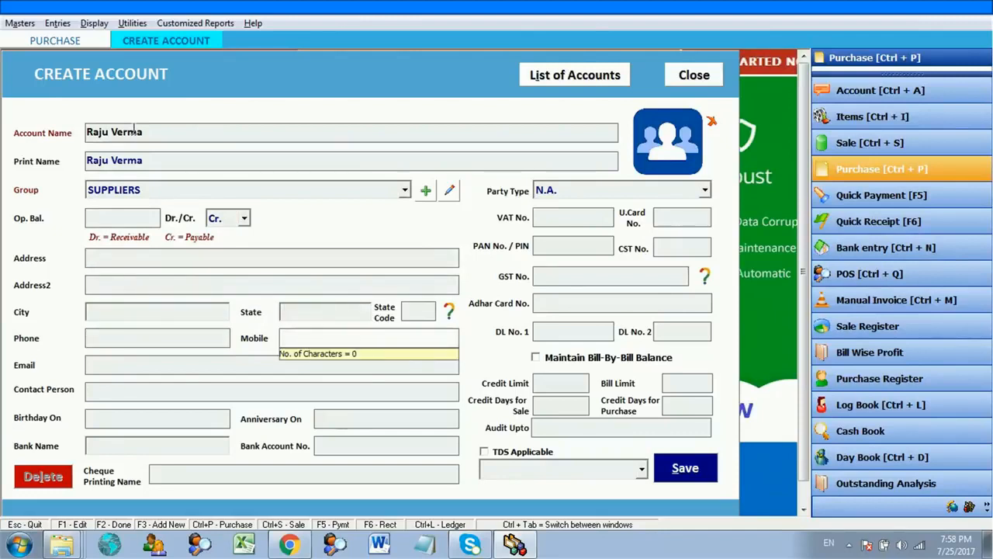
key(Return)
key(Return)
key(Return)
key(Return)
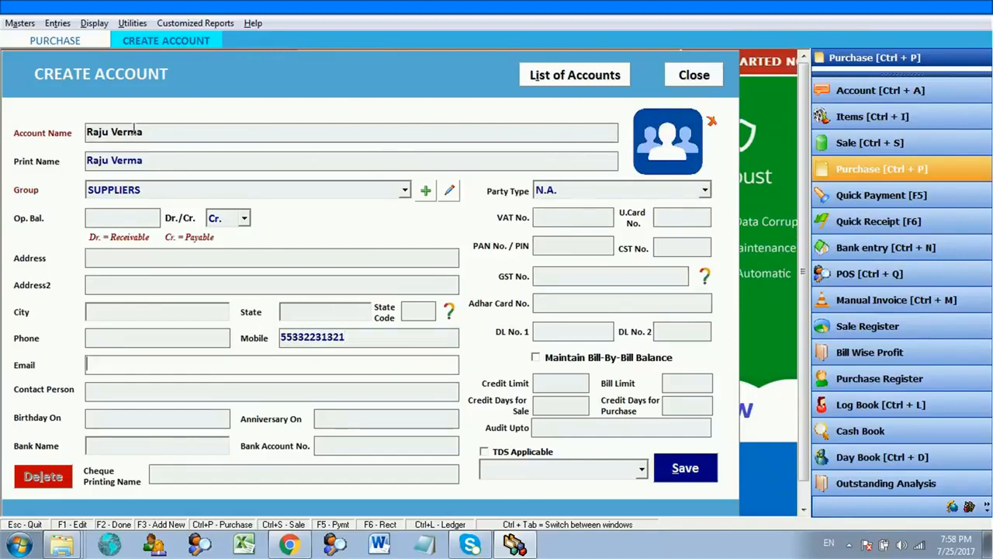
key(Return)
key(Return)
key(Return)
key(Return)
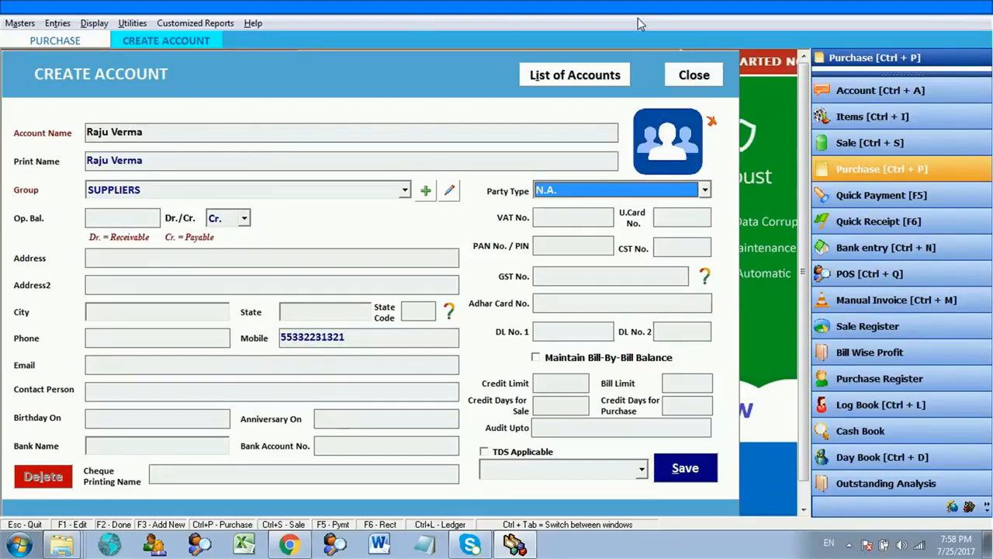
- Set the party type to Within State Consumer and save the supplier account
click(656, 187)
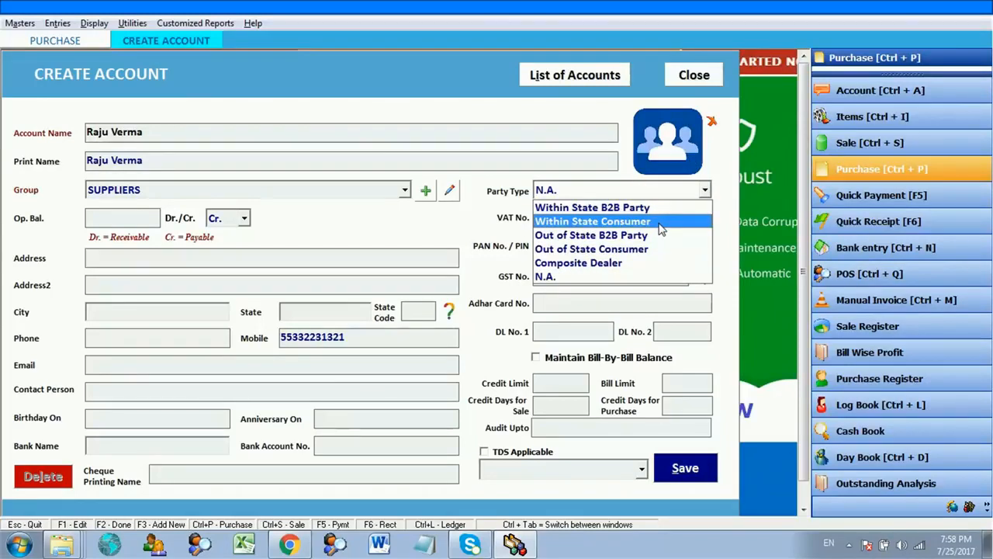
click(661, 223)
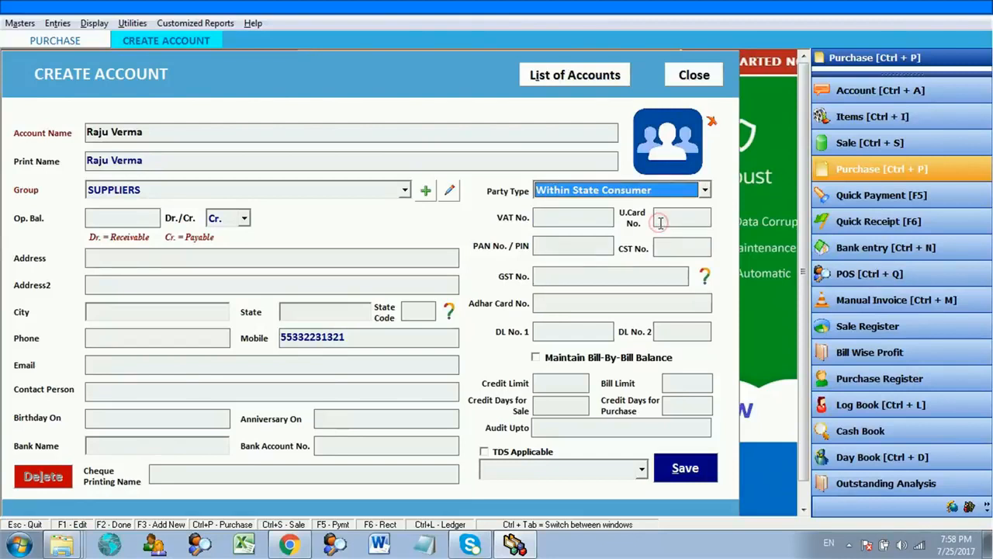
key(Tab)
key(Tab)
key(Tab)
key(Tab)
key(Tab)
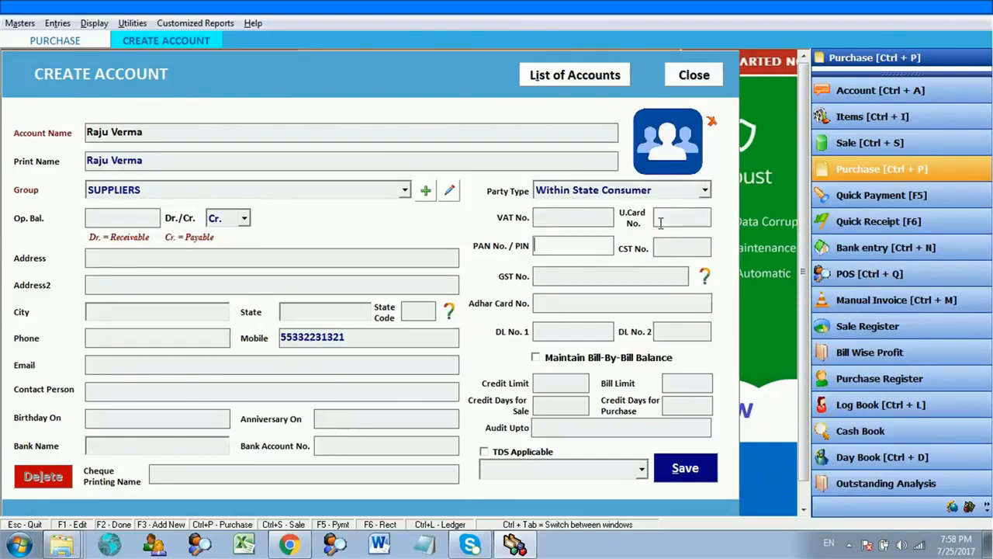
key(Tab)
key(Tab)
key(Tab)
key(Tab)
key(Tab)
key(Tab)
key(Tab)
key(Tab)
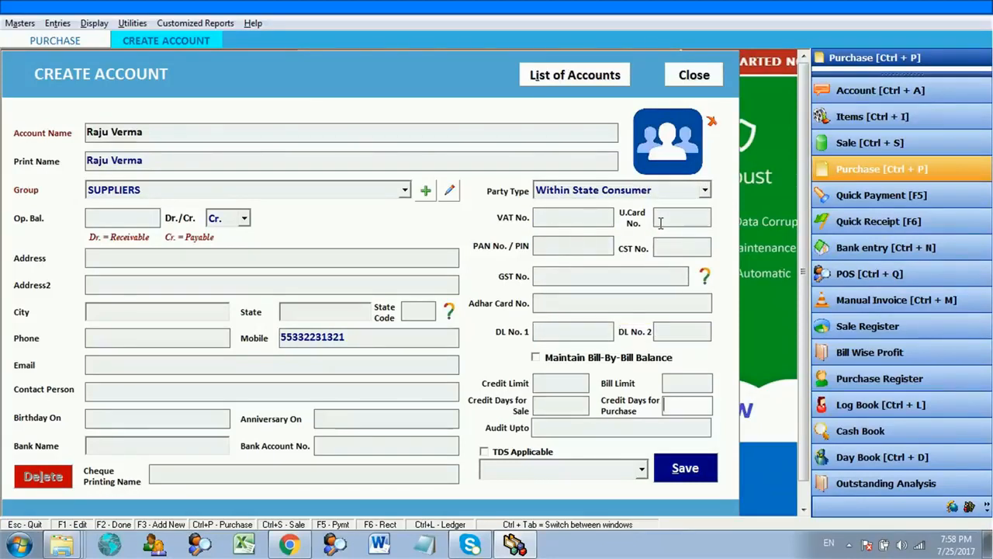
key(Tab)
key(Tab)
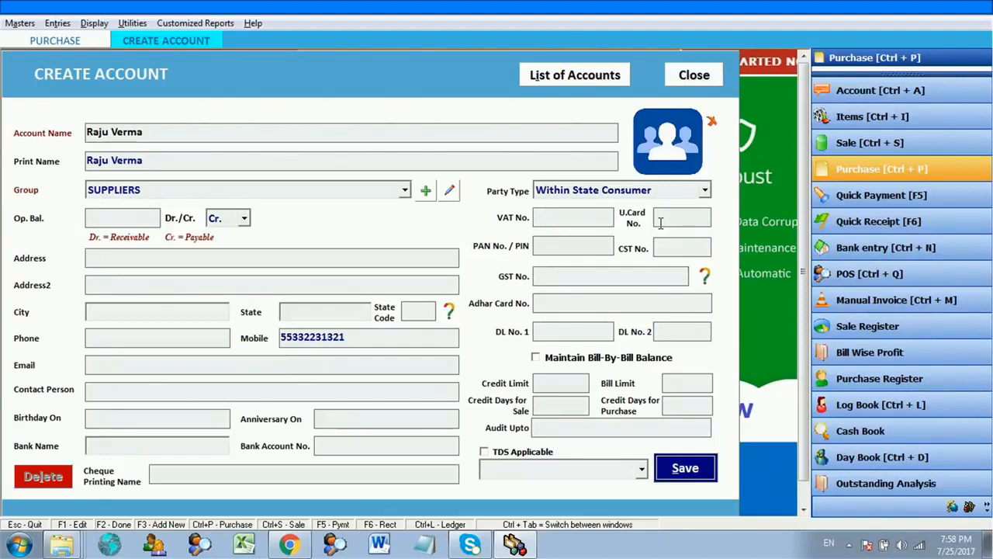
key(Return)
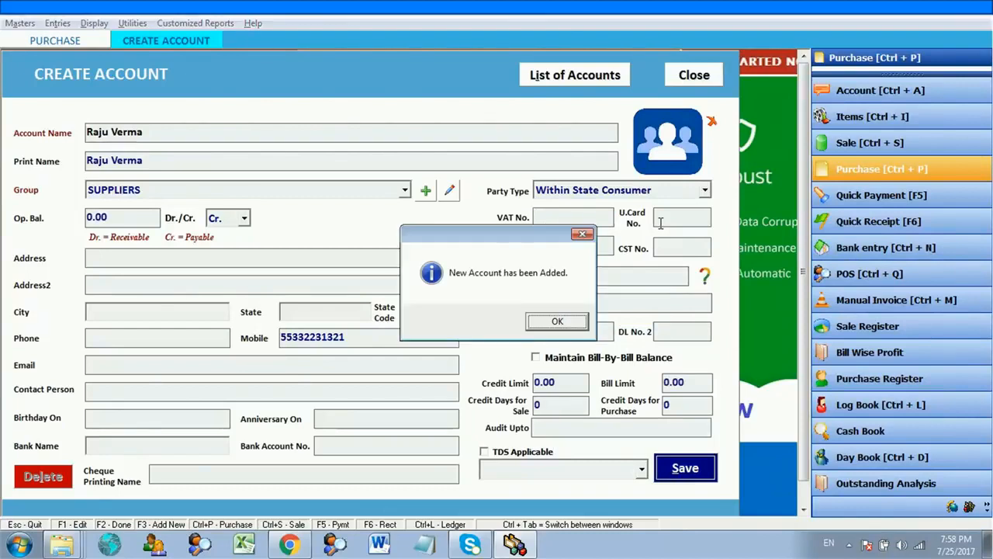
key(Return)
key(Return)
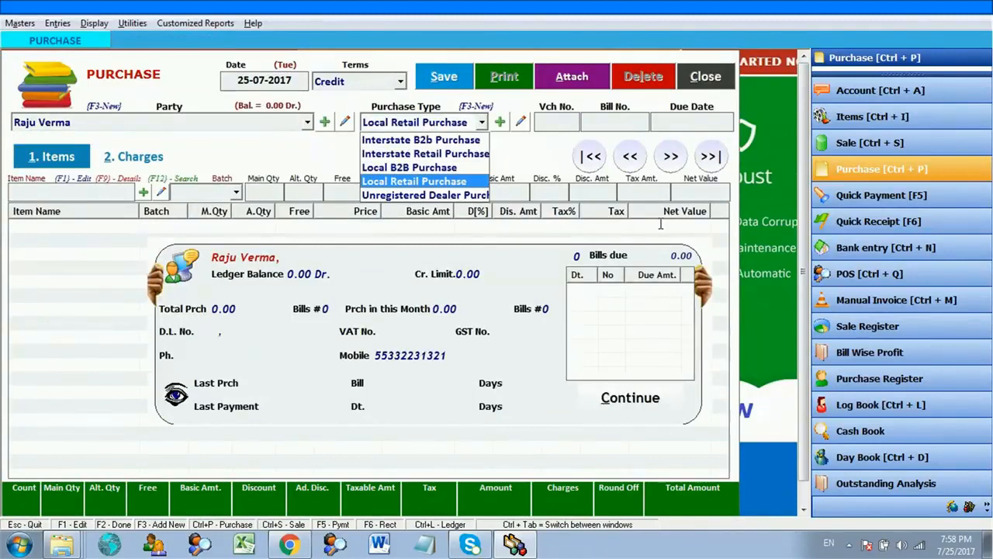
- Set the purchase type to Unregistered Dealer Purchase and add A4 Size Paper Rim, qty 1 at 200
key(Down)
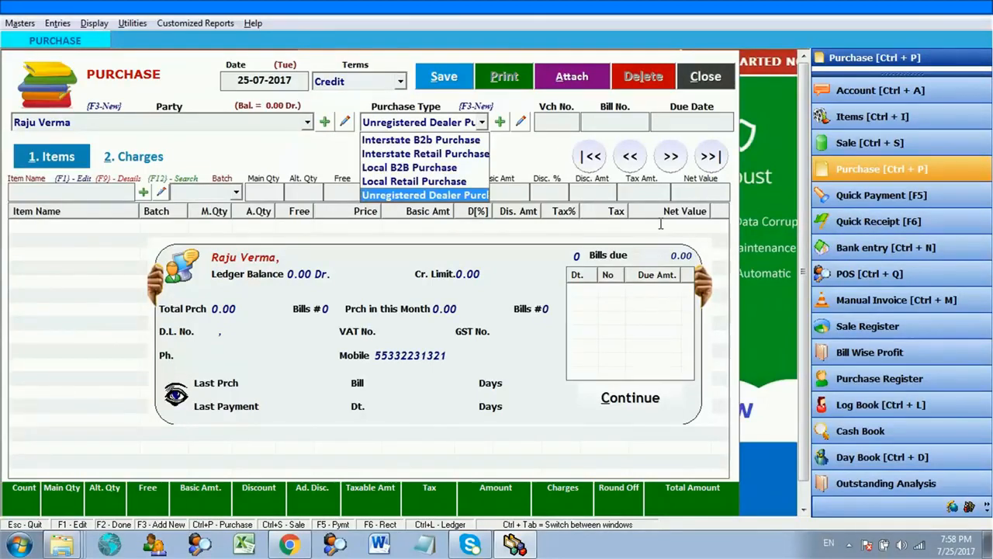
key(Return)
key(Return)
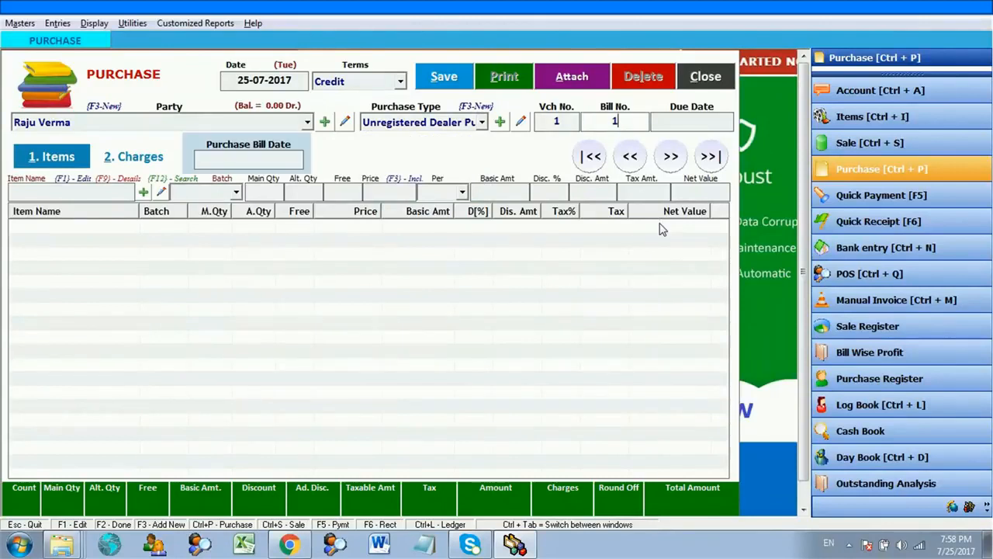
key(Return)
key(Return)
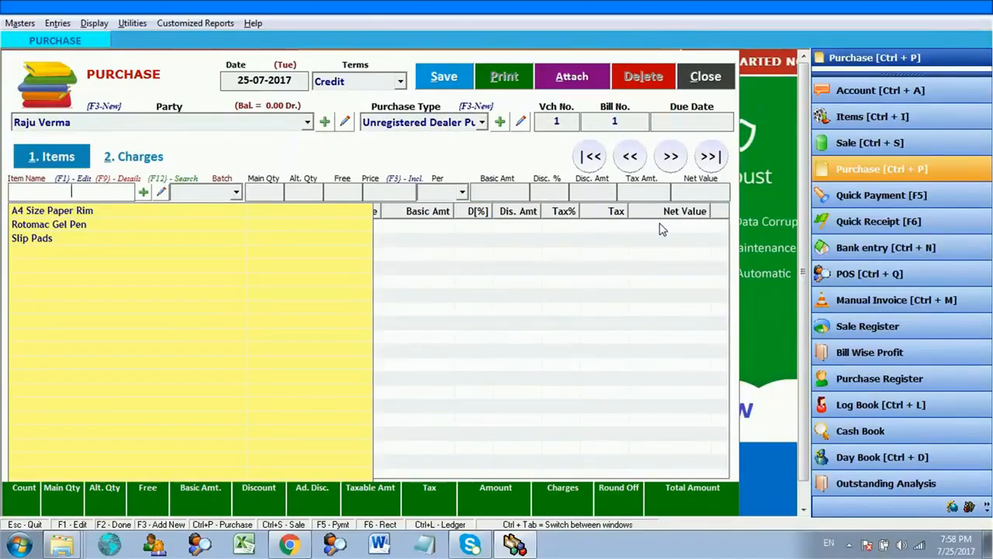
key(Down)
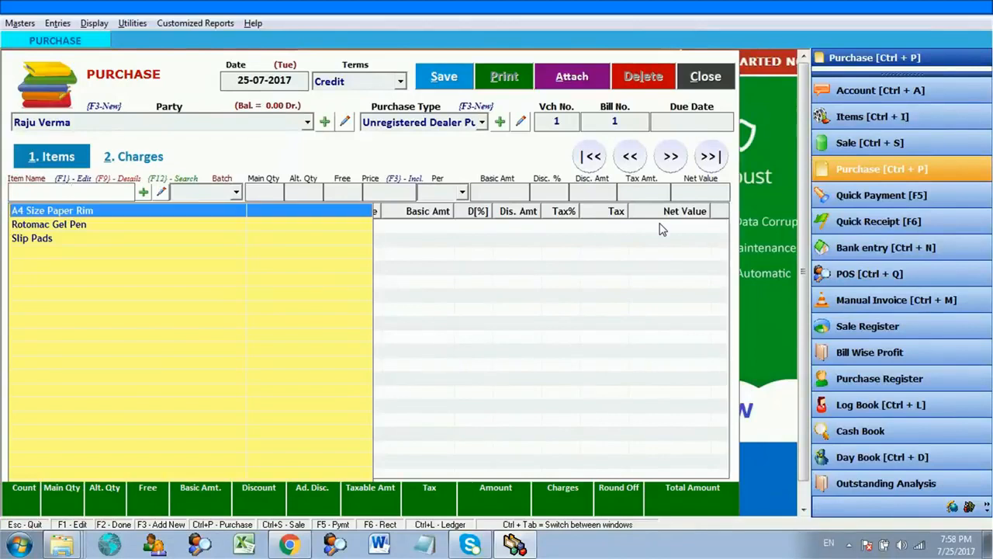
key(Return)
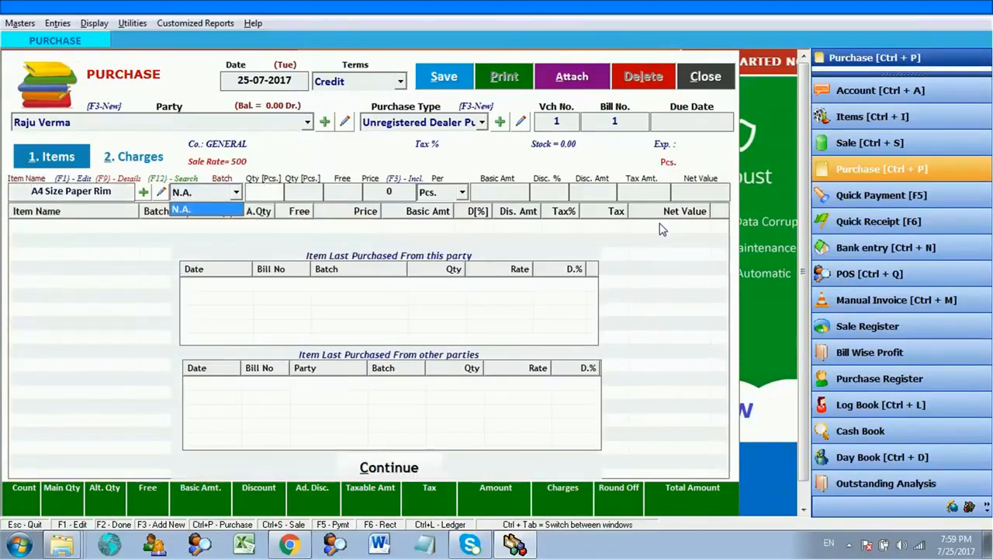
key(Return)
text(1)
key(Return)
key(Return)
key(Return)
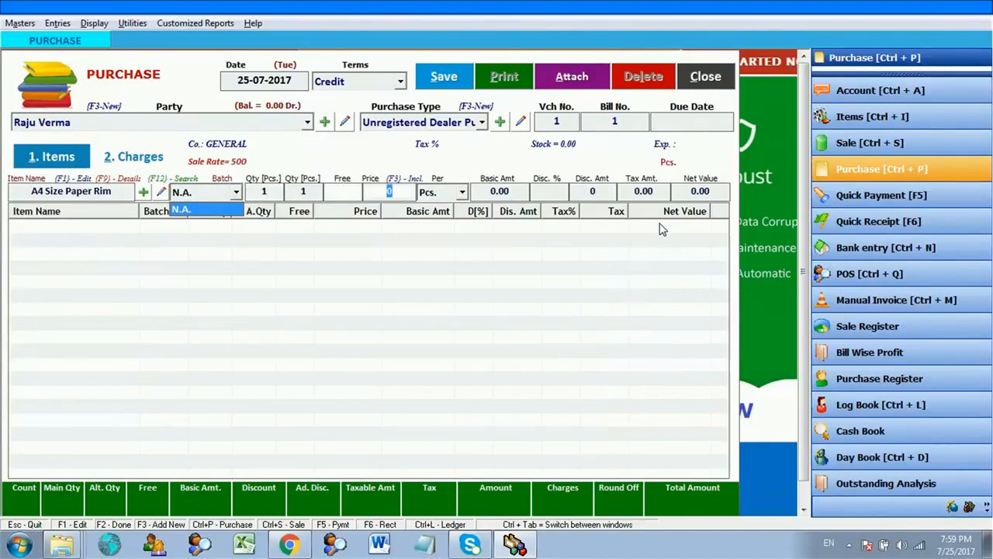
text(200)
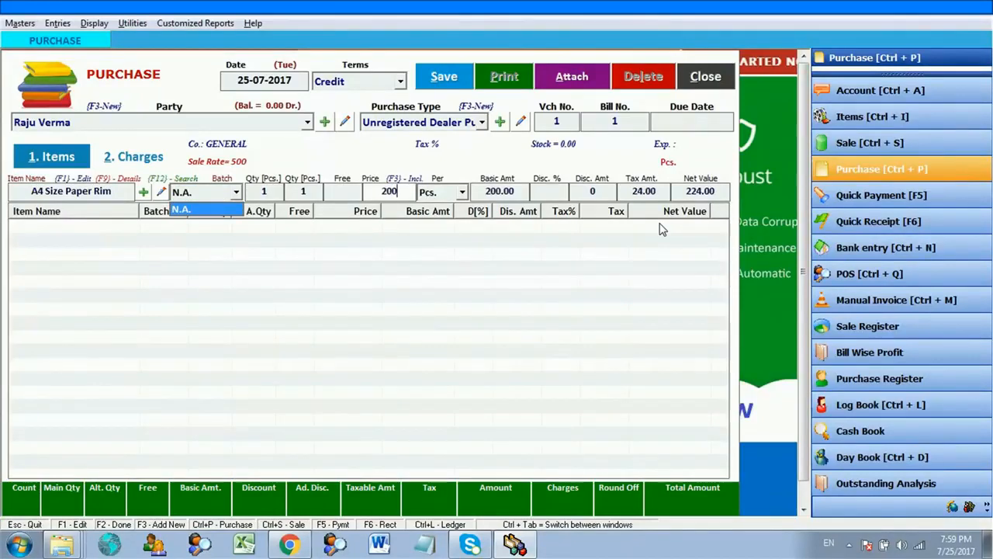
key(Return)
key(Return)
key(Return)
key(Return)
key(Return)
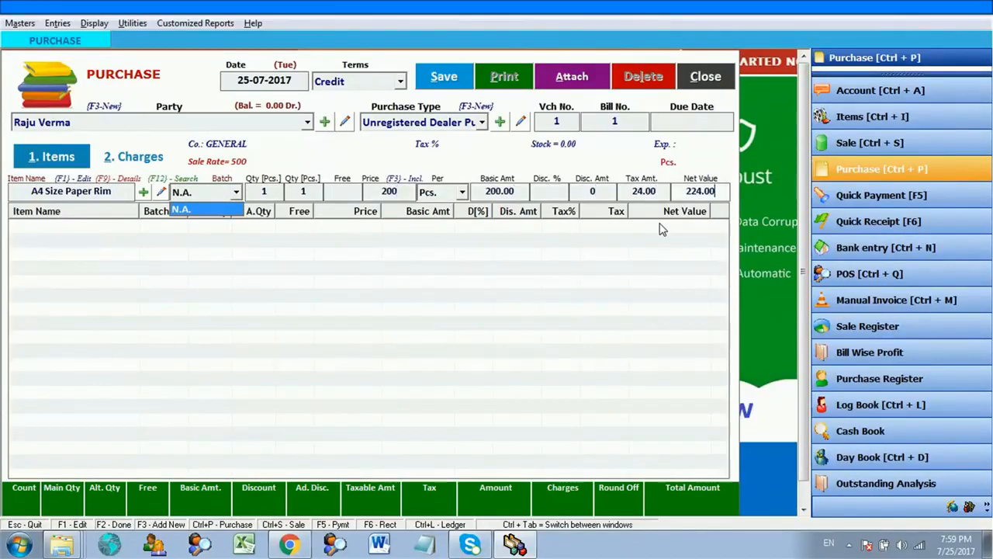
- Add Rotomac Gel Pen, quantity 10 at price 20, to the bill
key(Down)
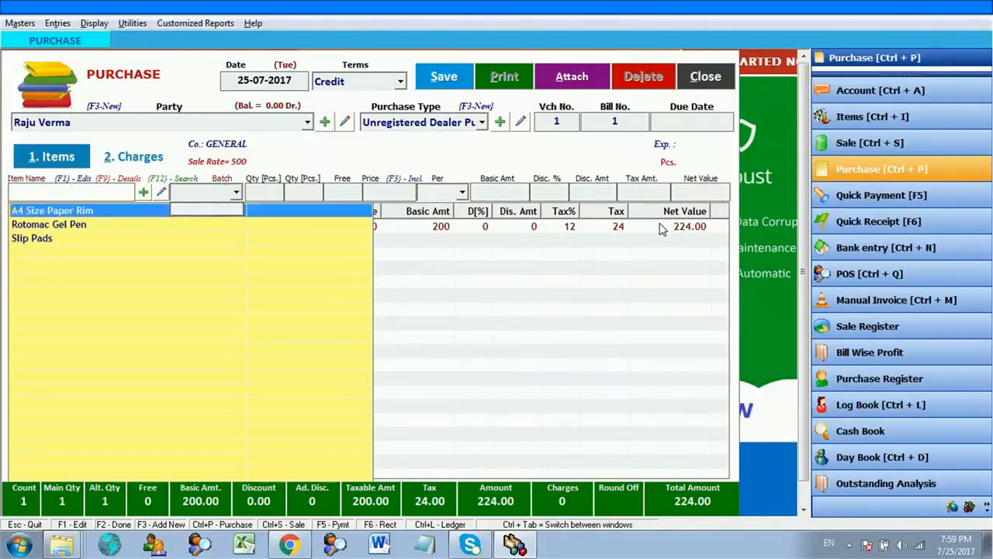
key(Down)
key(Return)
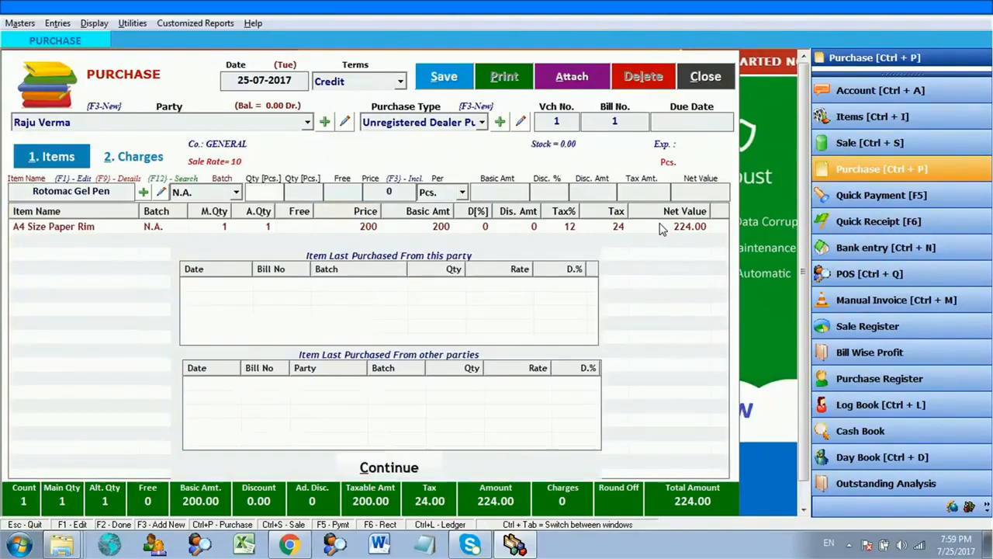
text(10)
key(Return)
key(Return)
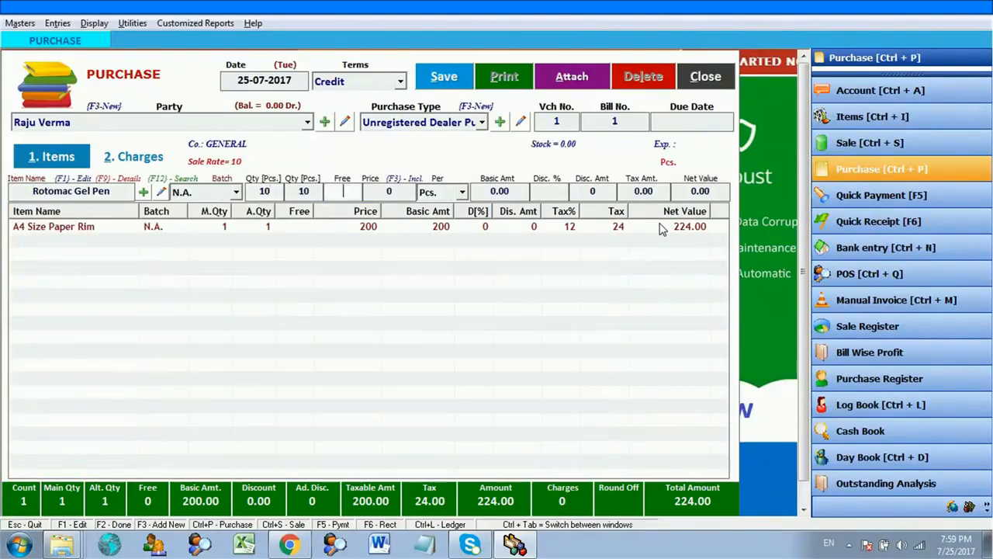
key(Return)
text(20)
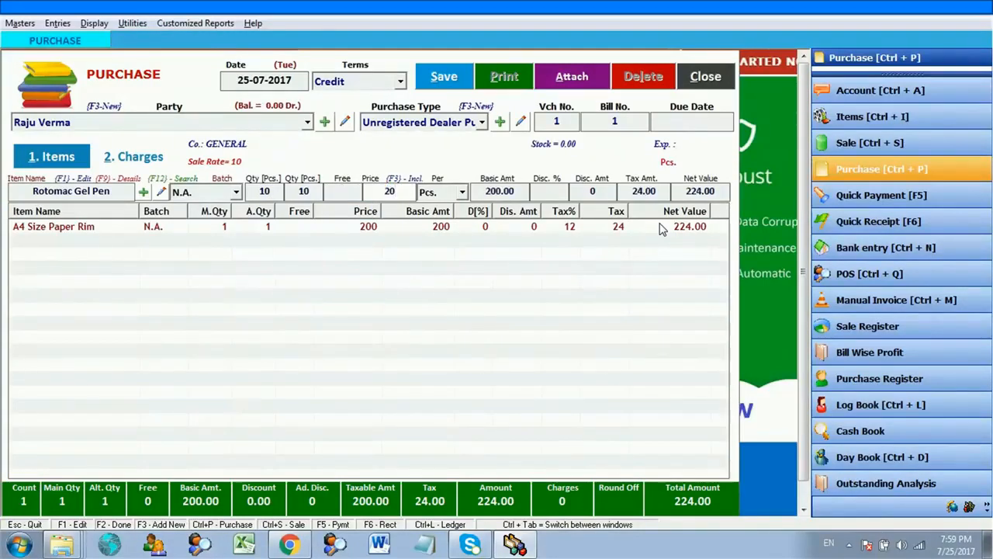
key(BackSpace)
key(BackSpace)
text(20)
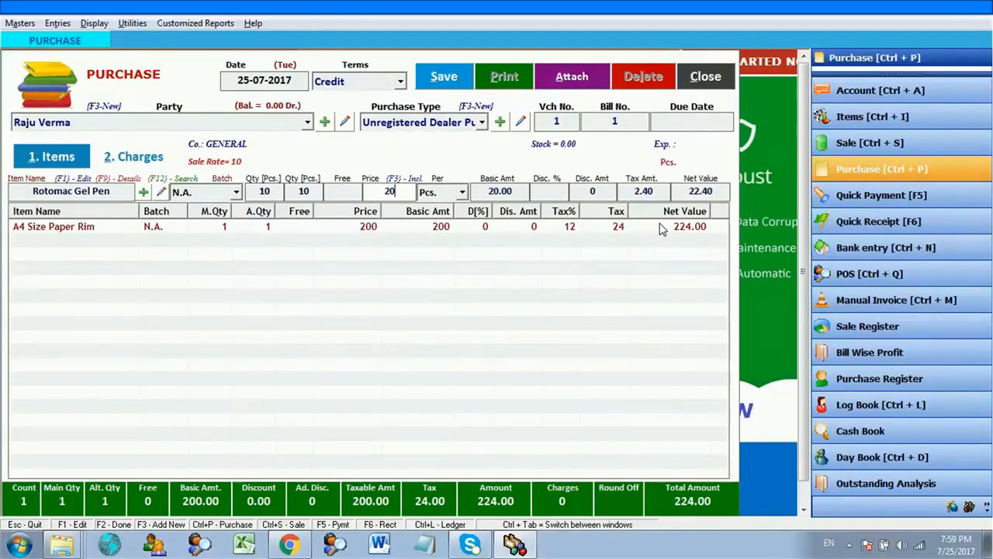
key(Return)
key(Return)
key(Return)
key(Return)
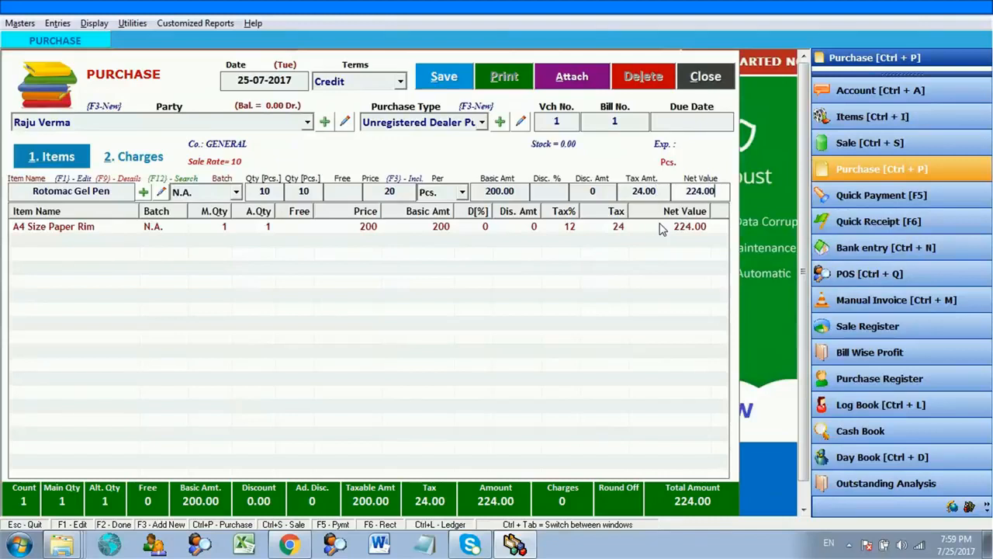
key(Return)
- Add Slip Pads, quantity 5 at price 15, to the bill
key(Down)
key(Down)
key(Down)
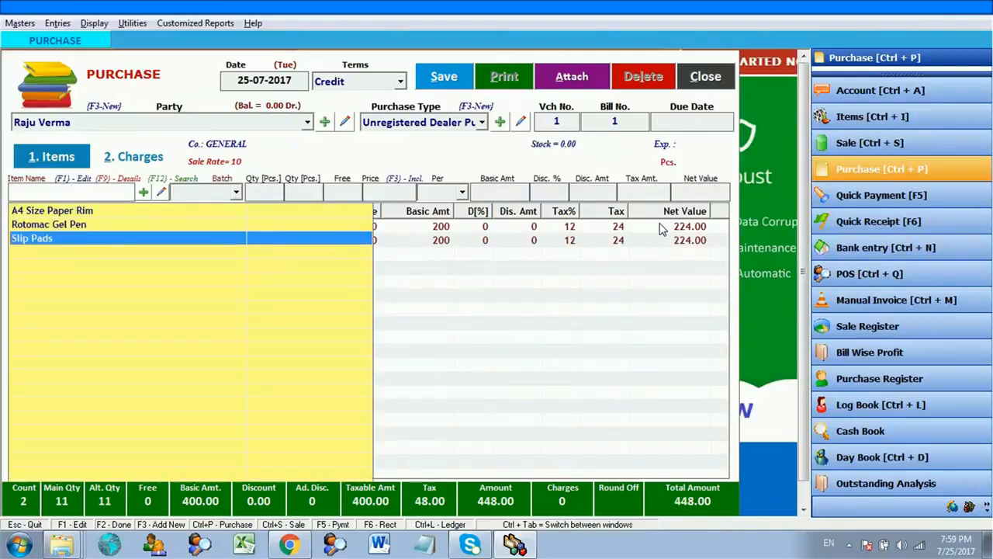
key(Return)
text(5)
key(Return)
key(Return)
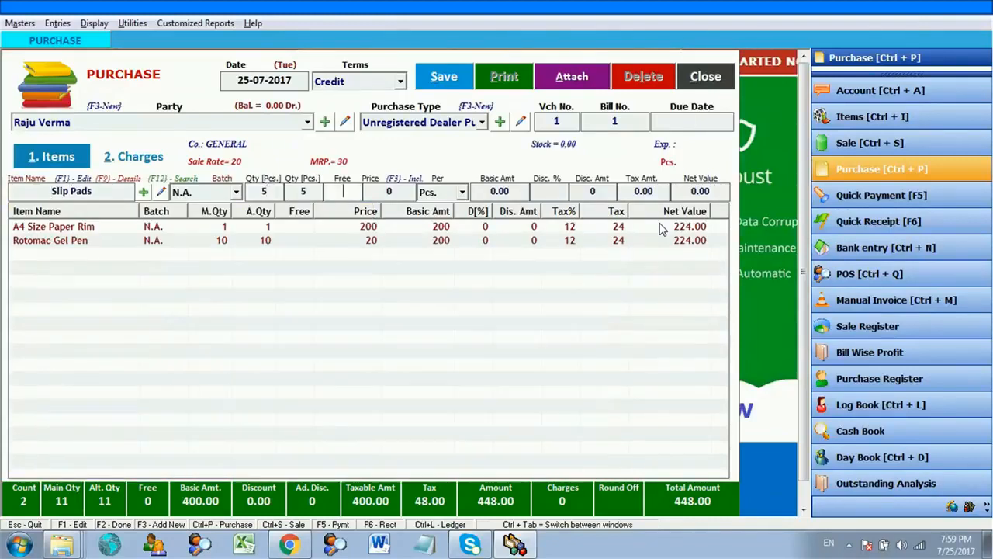
key(Return)
text(15)
key(Return)
key(Return)
key(Return)
key(Return)
key(Return)
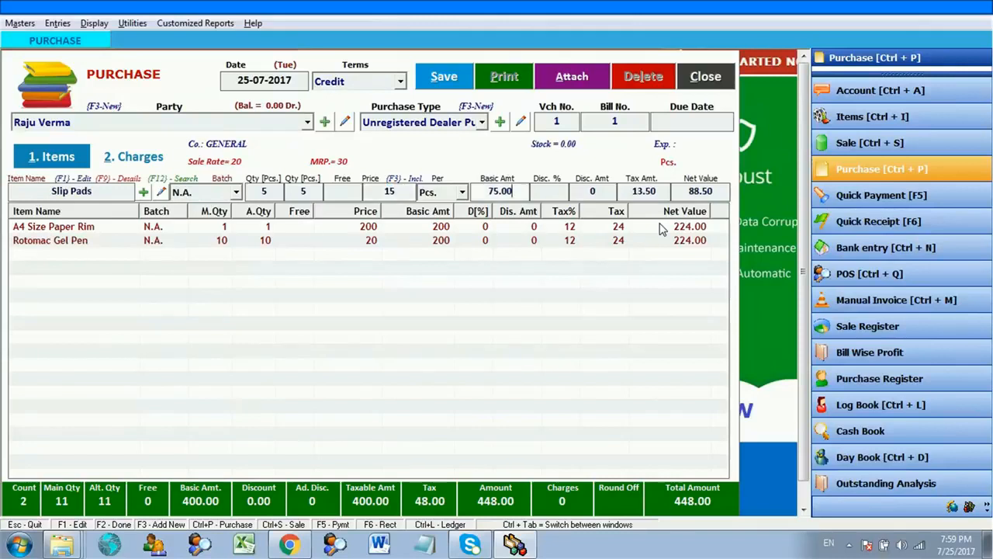
key(Return)
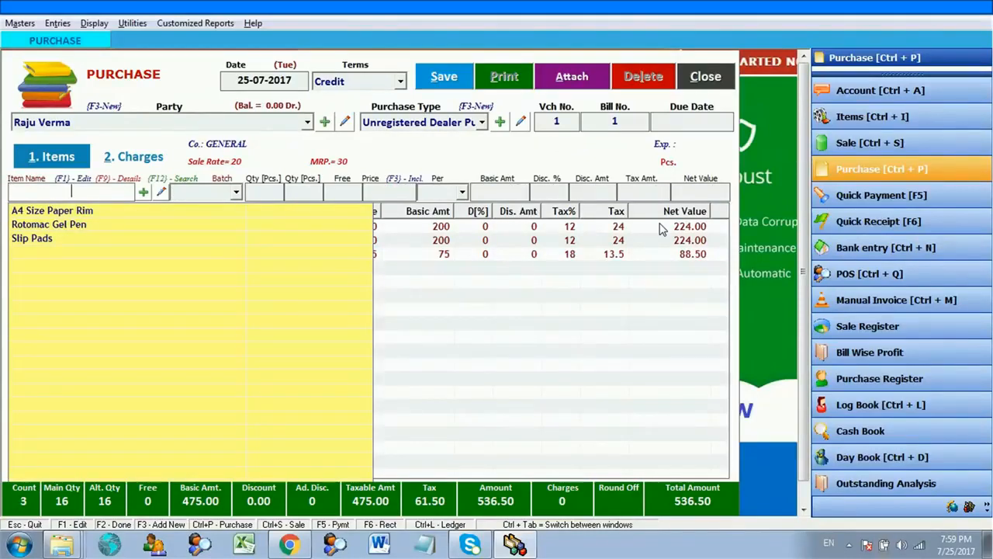
click(541, 277)
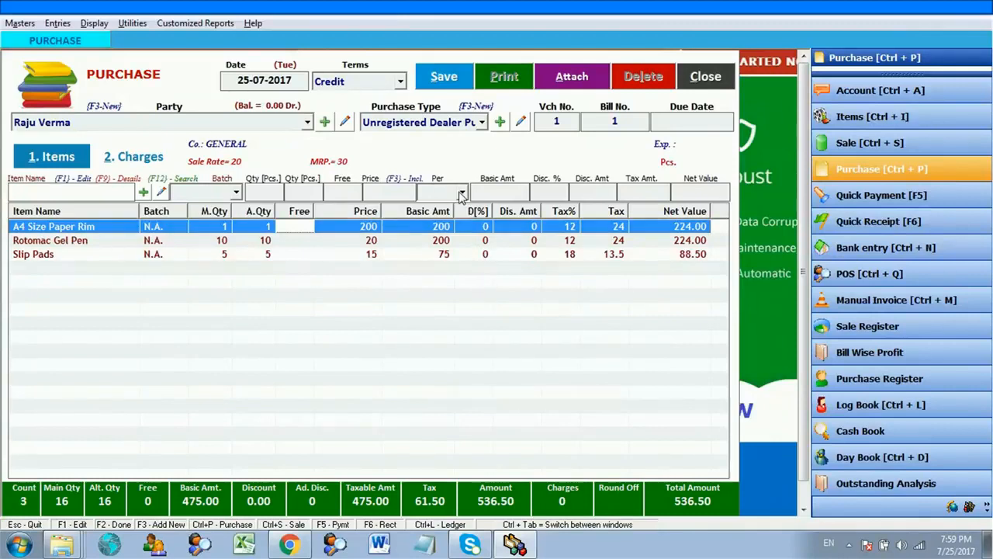
- Save the 536.50 purchase bill, acknowledge the saved message and close the Purchase window
click(448, 253)
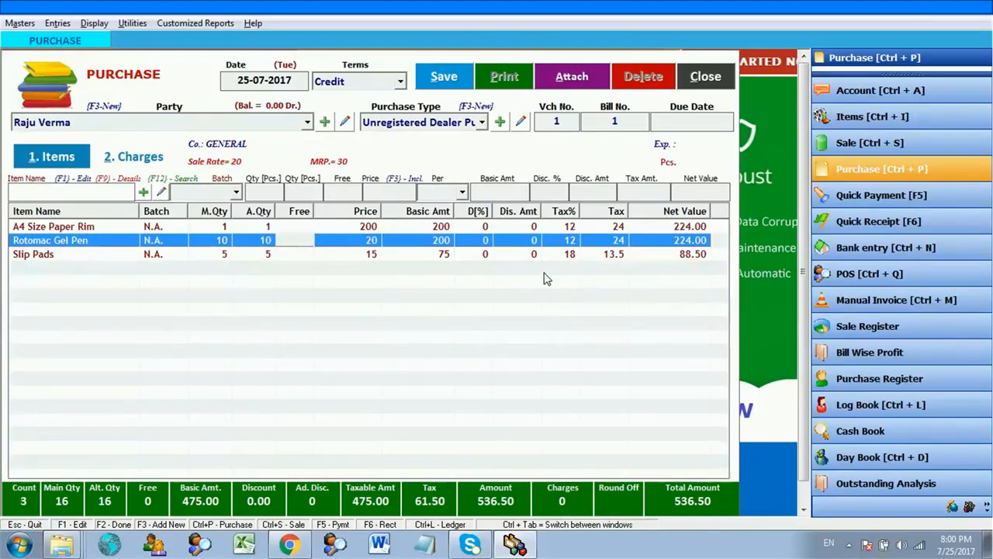
click(454, 81)
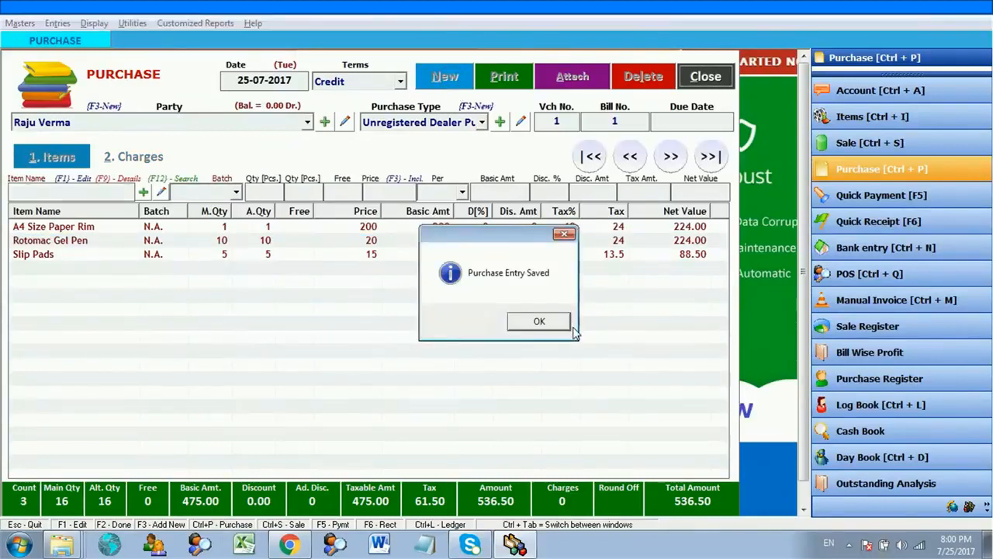
key(Return)
key(Escape)
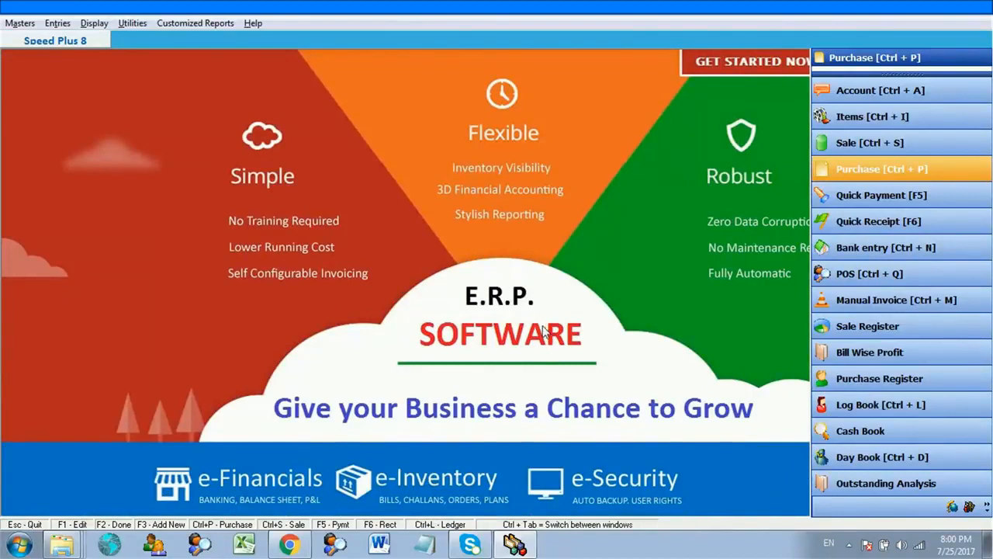
- Open the Day Book and review the purchase entry's supplier, CGST and SGST lines
click(94, 23)
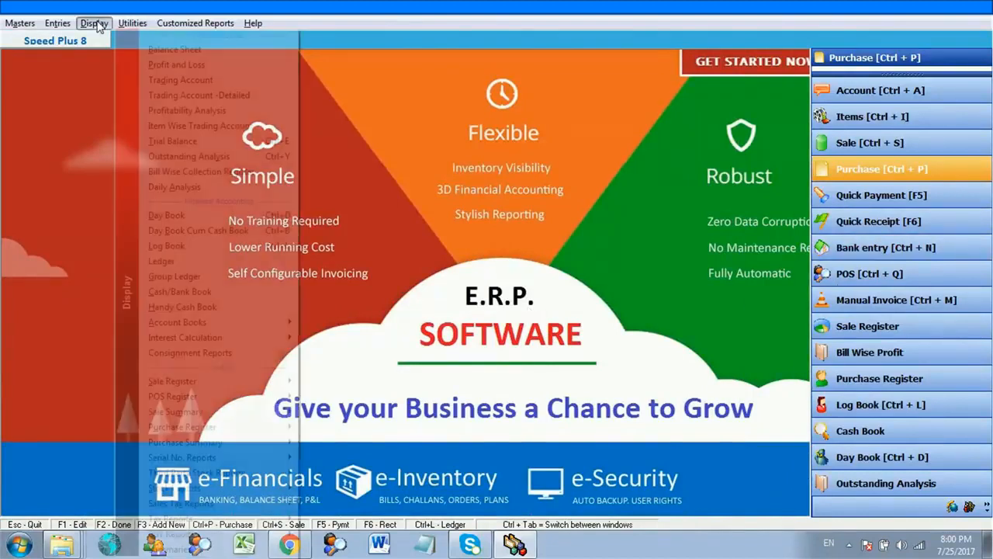
click(177, 214)
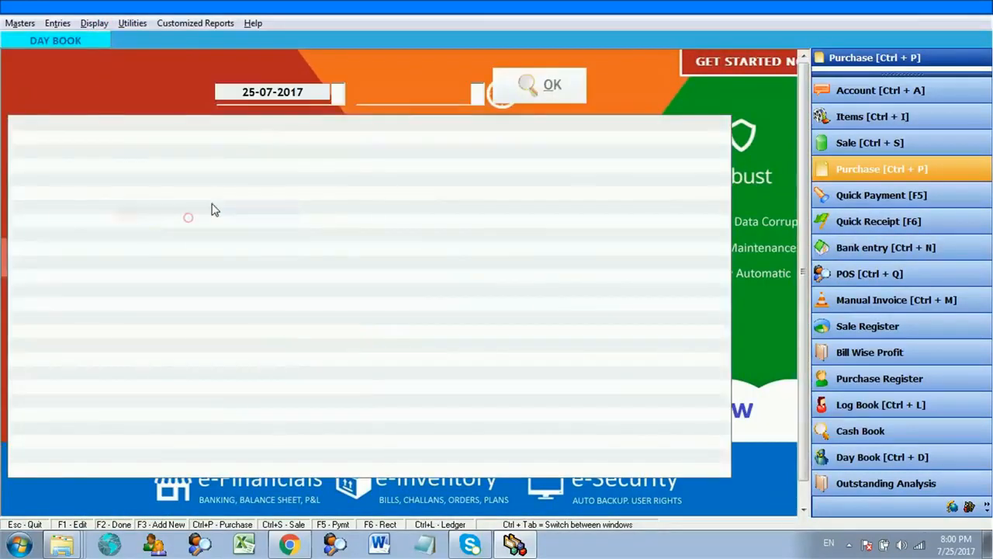
click(448, 169)
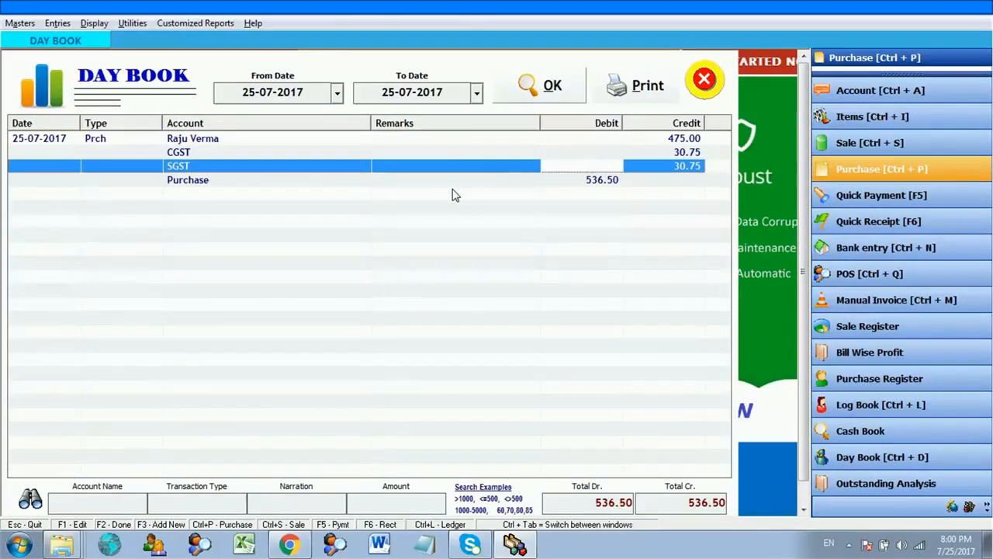
click(648, 139)
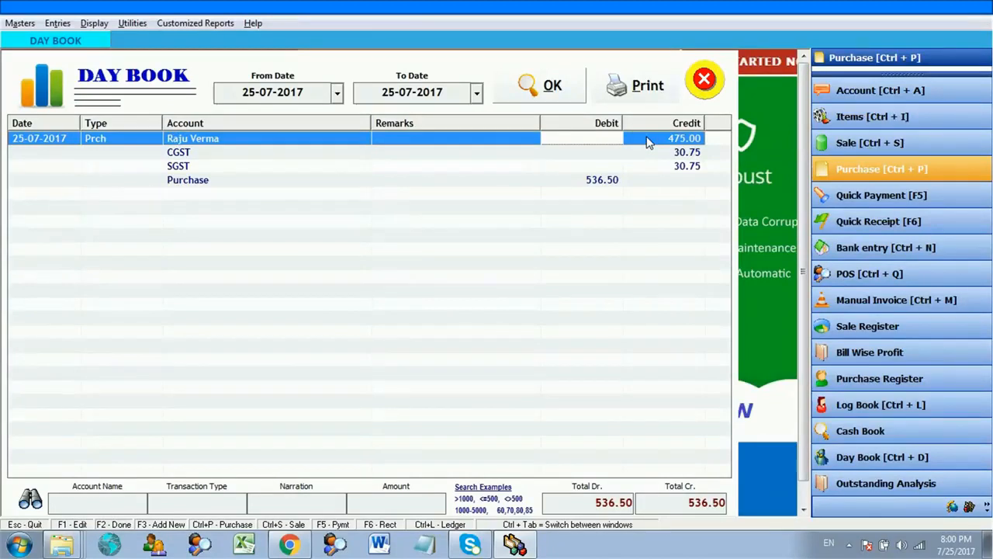
key(Down)
key(Down)
key(Down)
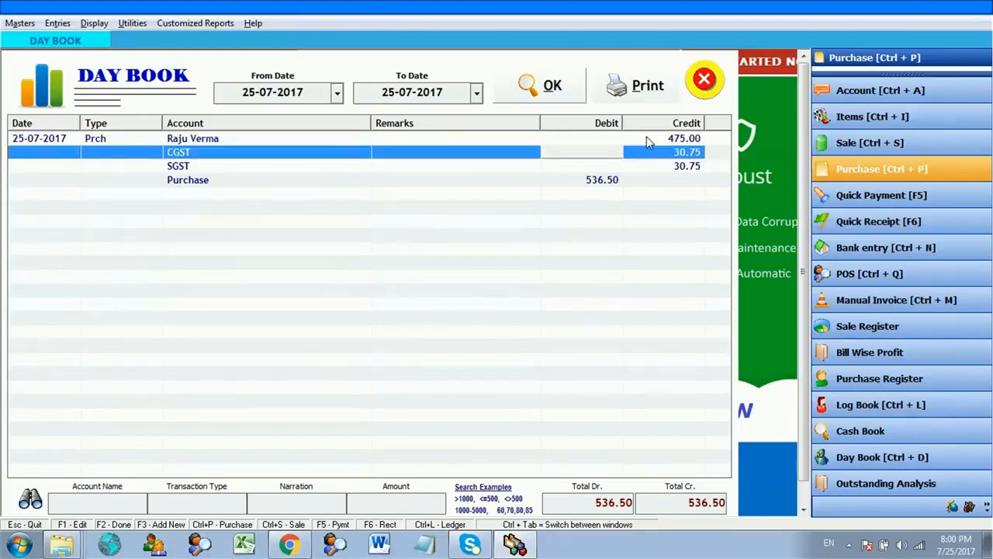
key(Up)
key(Up)
key(Down)
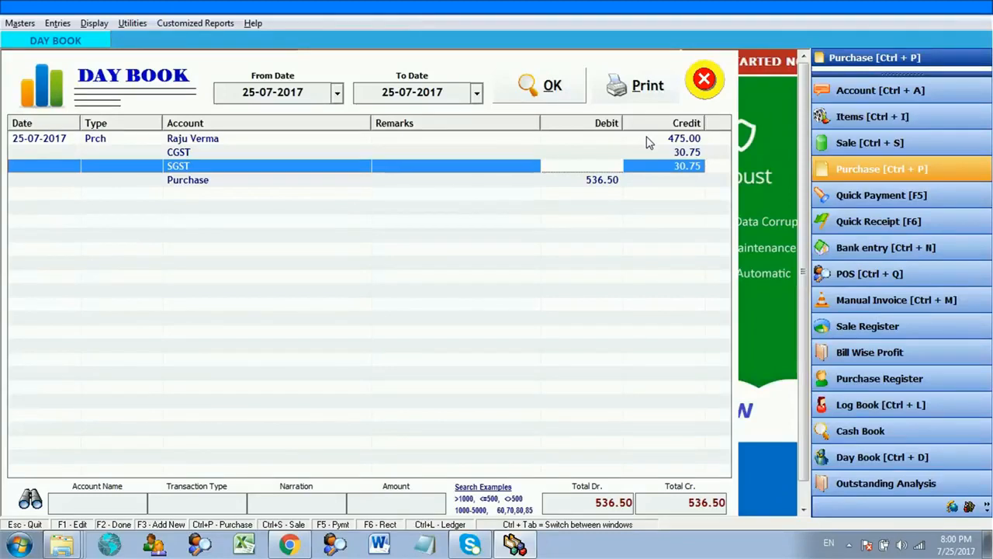
key(Up)
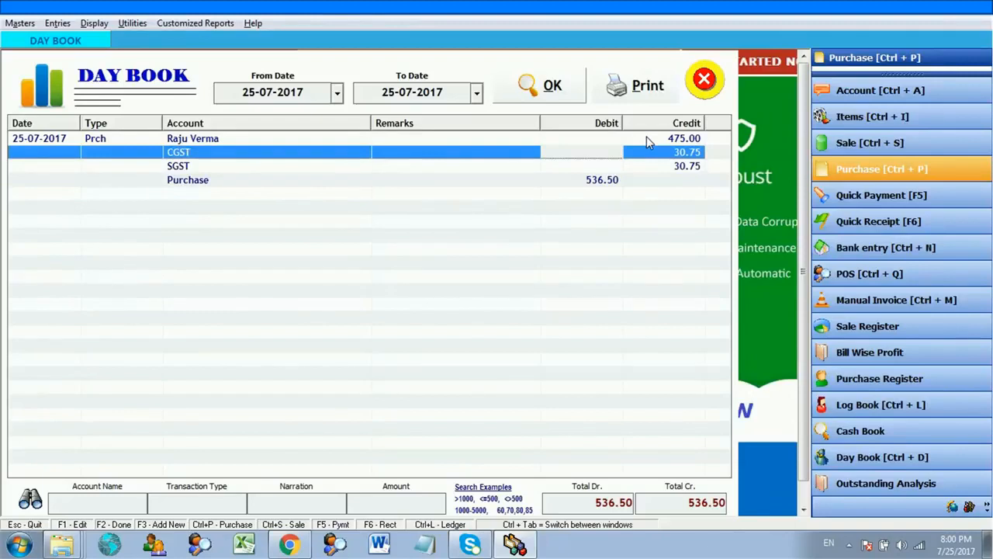
key(Up)
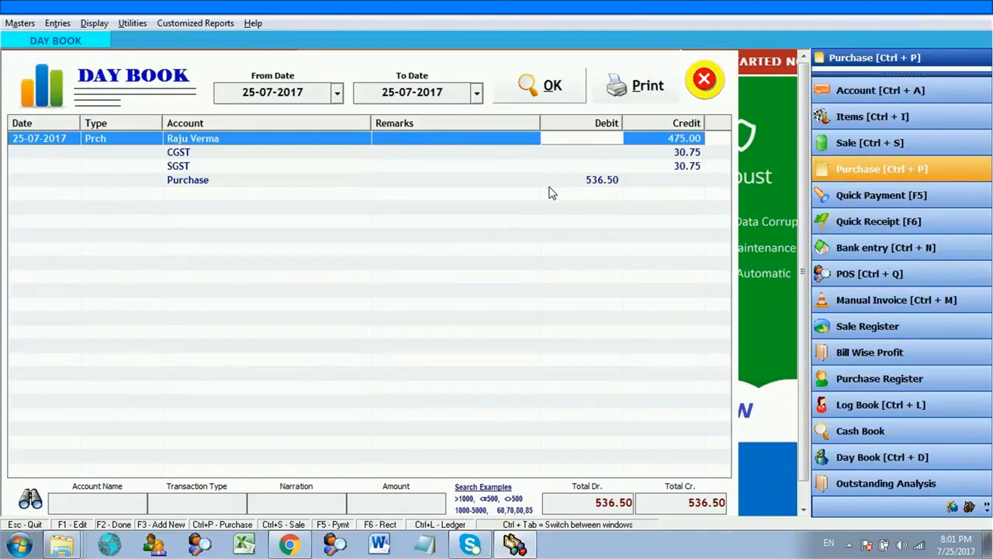
click(95, 23)
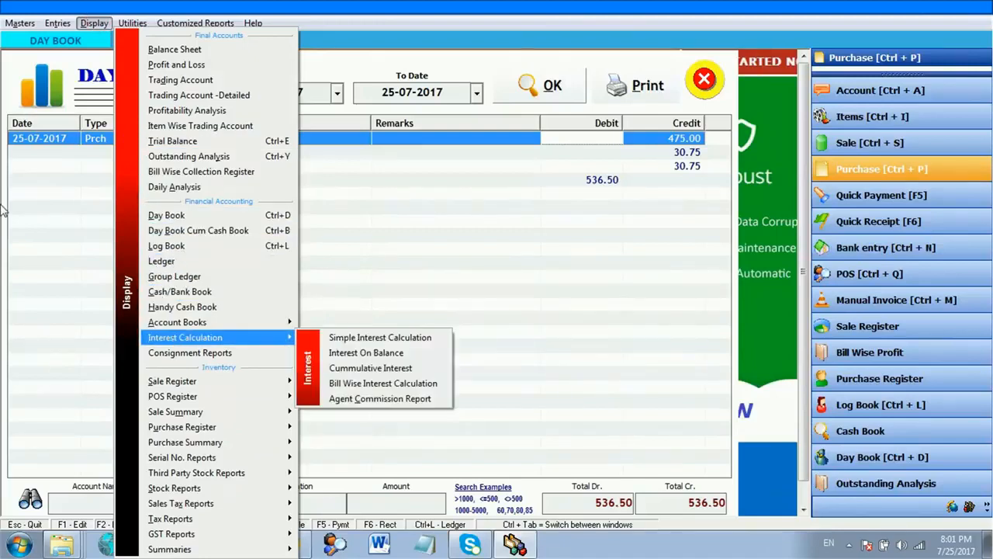
- Open the Trading Account and inspect the Opening Stock and 536.50 Purchase lines
mouse_move(175, 487)
key(Left)
key(Left)
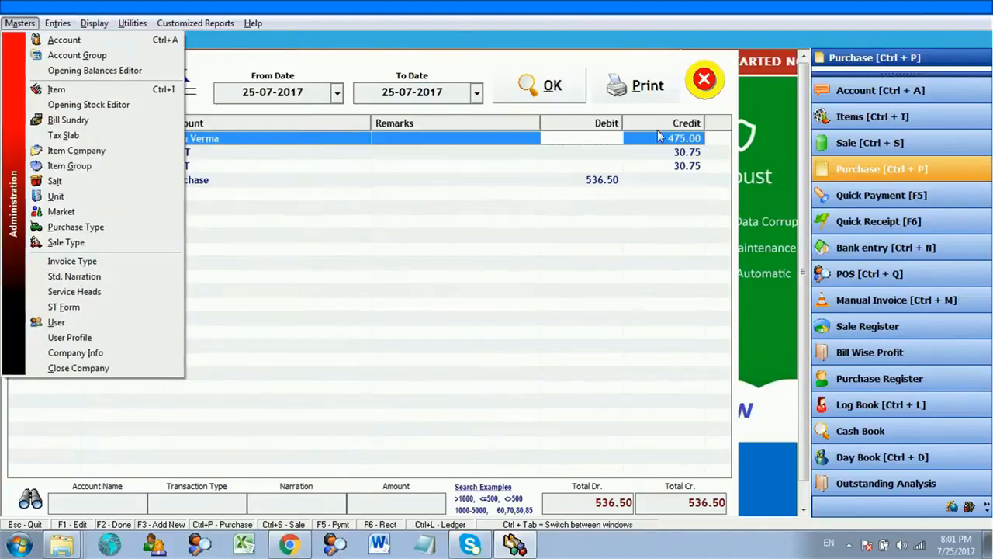
key(Left)
key(Left)
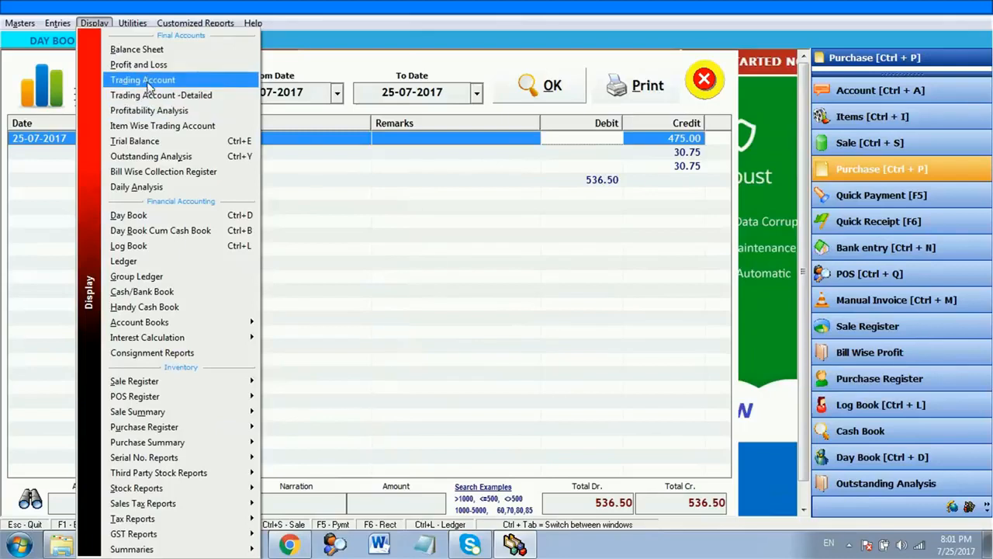
click(147, 78)
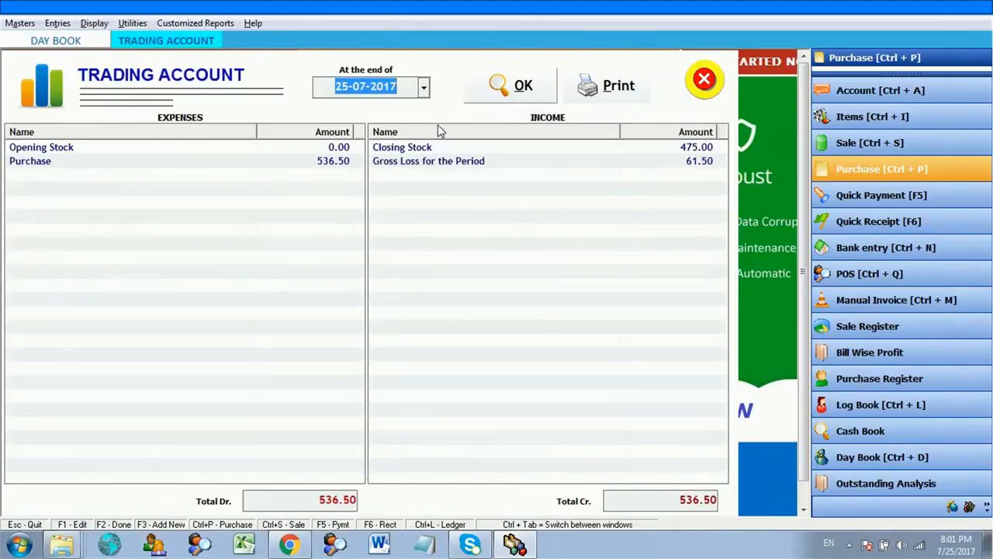
click(299, 152)
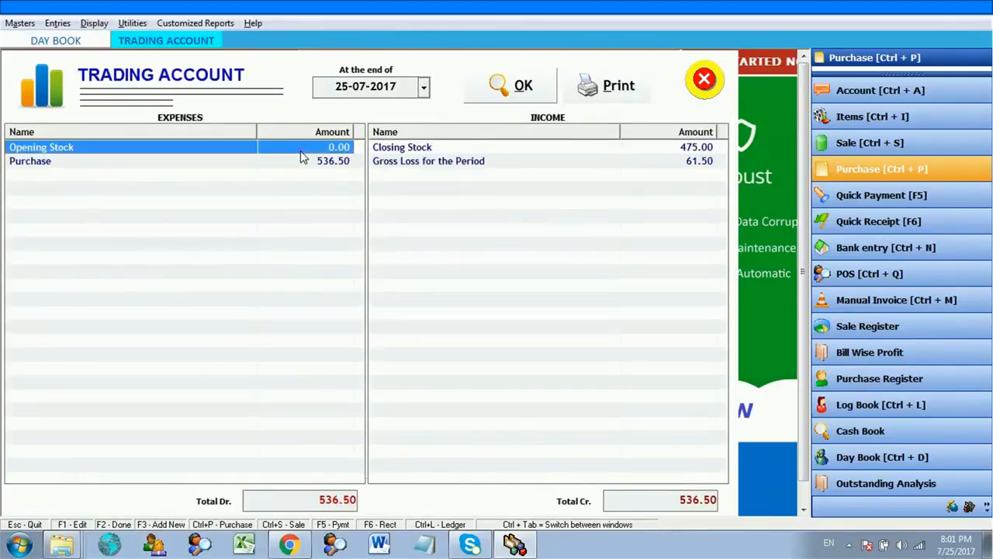
click(300, 161)
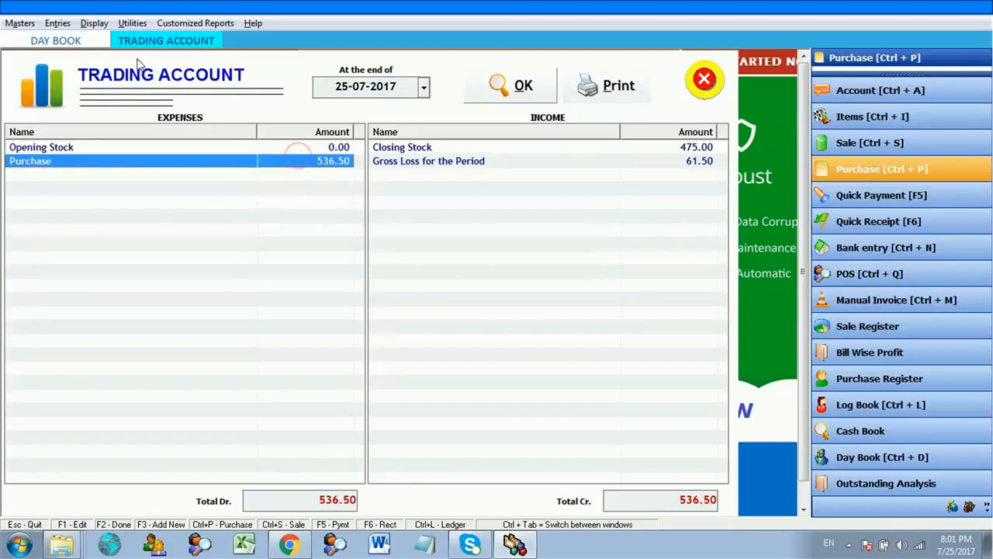
click(95, 24)
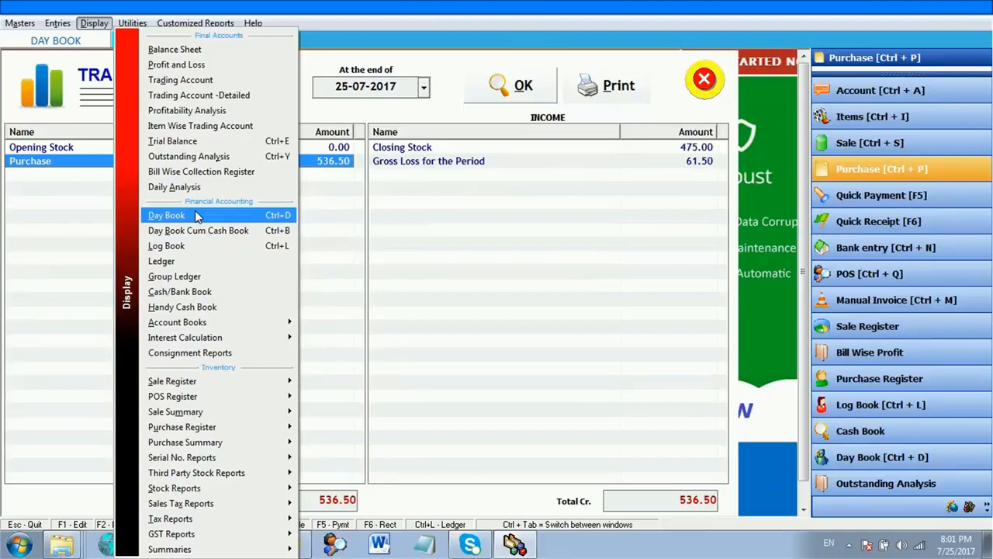
- Open the Log Book for the supplier's account and select the Bill No. 1 line
click(180, 247)
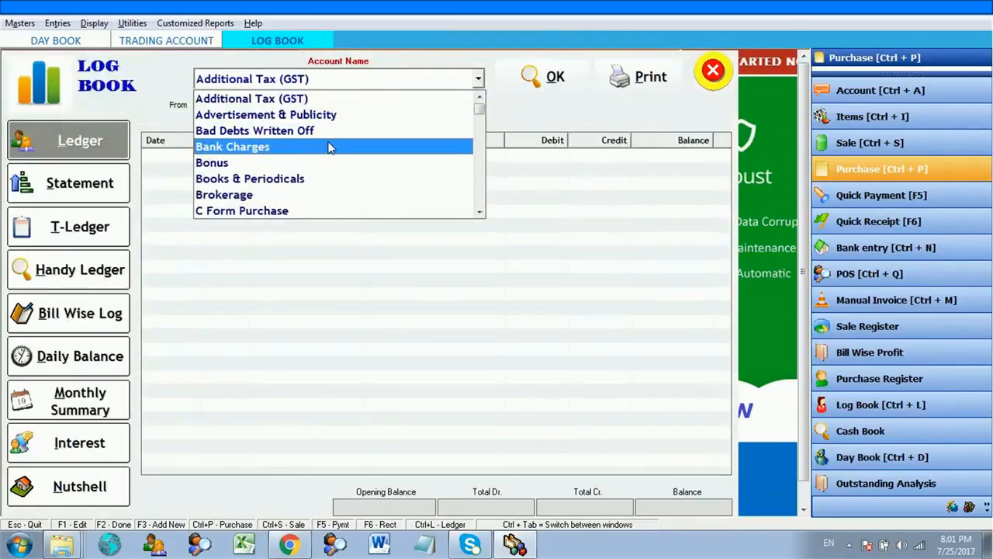
key(r)
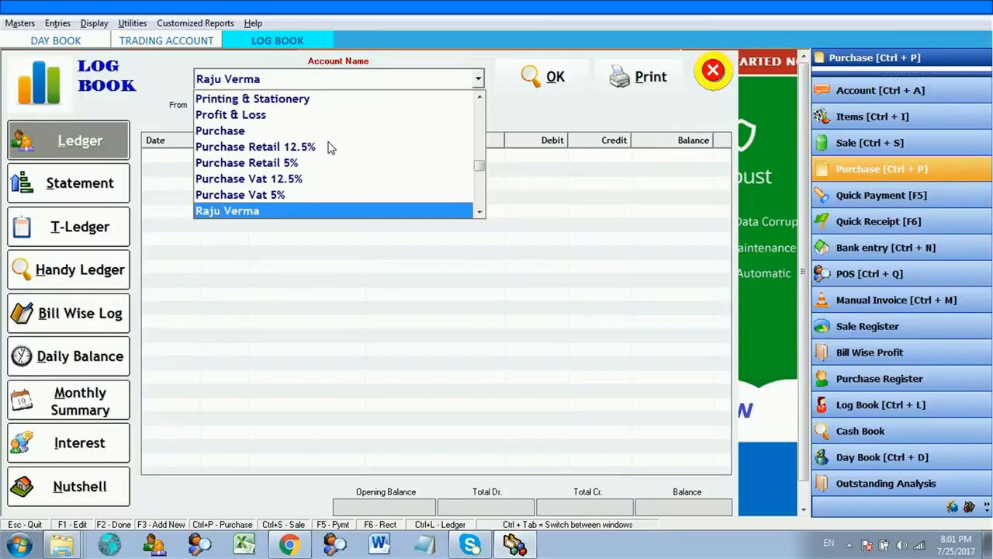
key(Return)
key(Return)
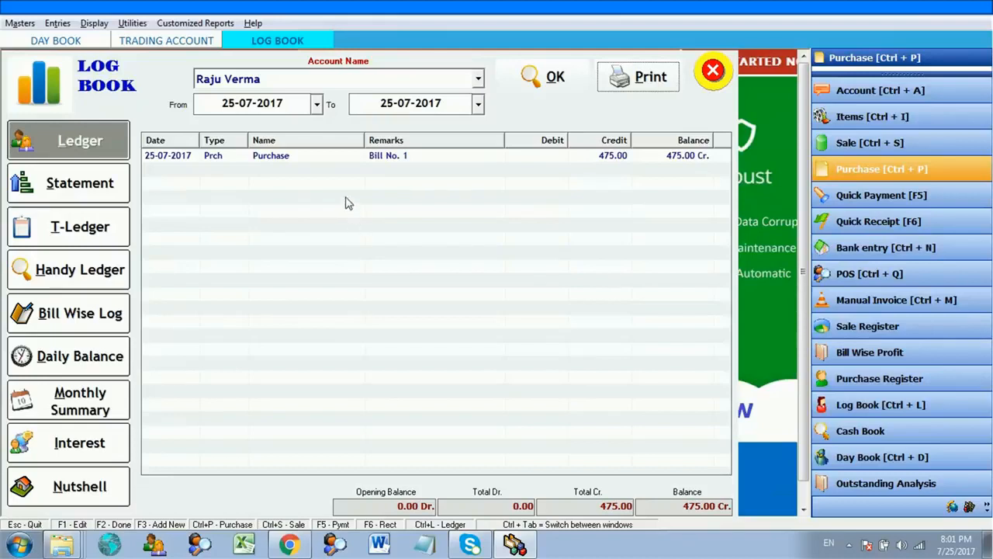
click(339, 164)
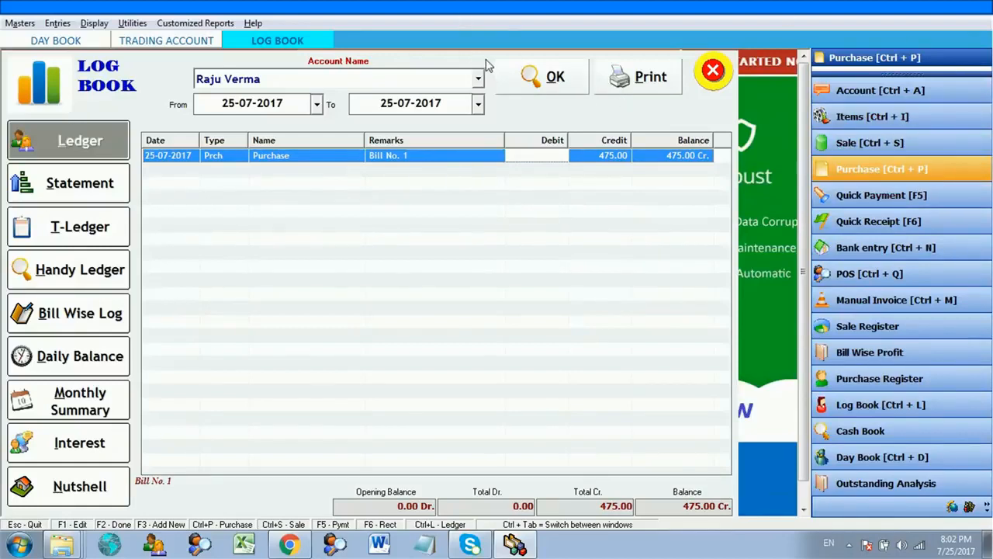
- Switch the Log Book to the Purchase account ledger
click(470, 77)
text(p)
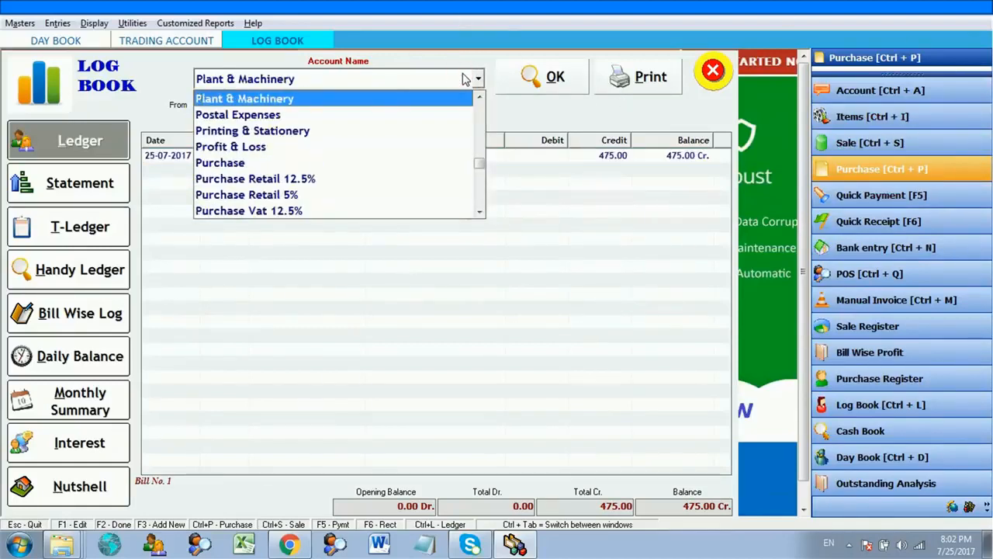
text(urchase)
key(Return)
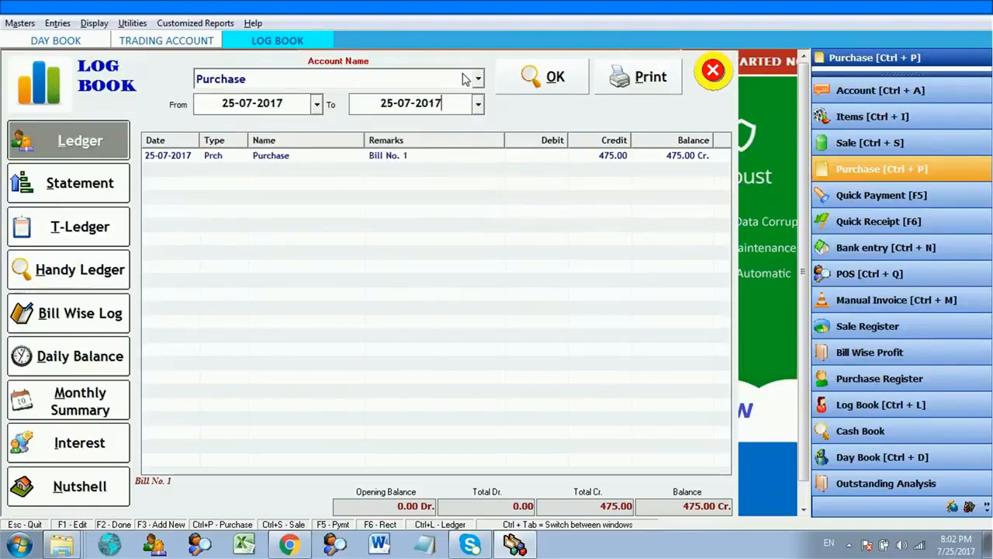
key(Return)
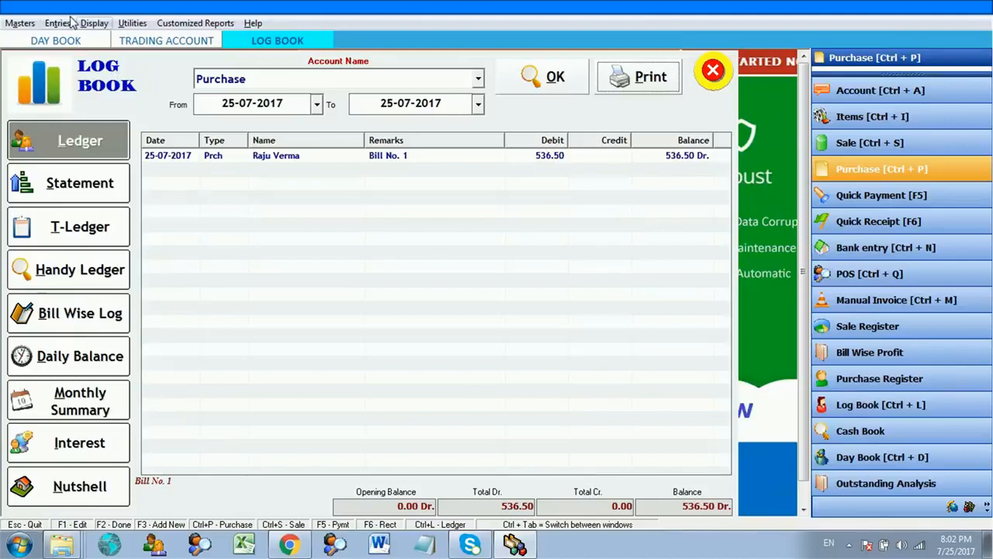
- Show the Display reports menu over the Purchase ledger
click(93, 23)
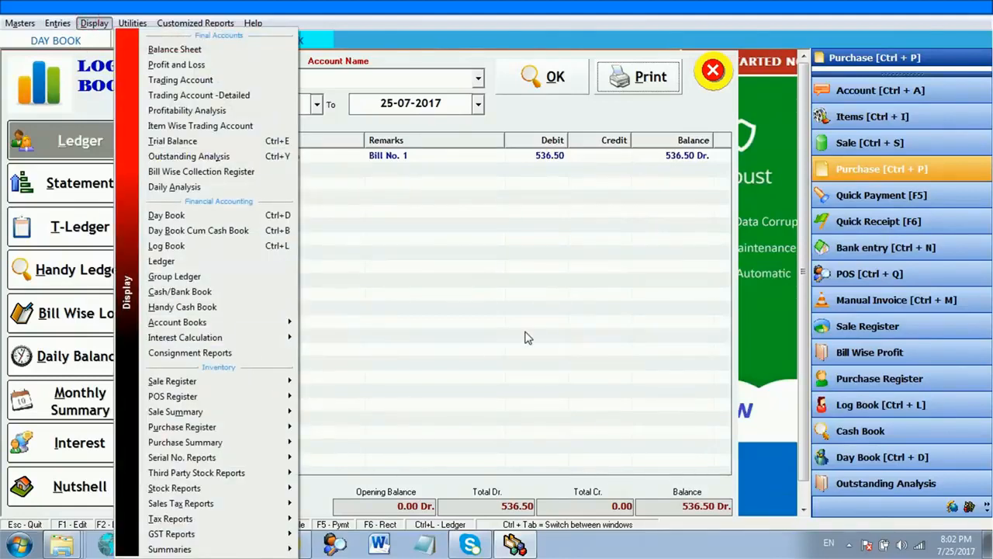